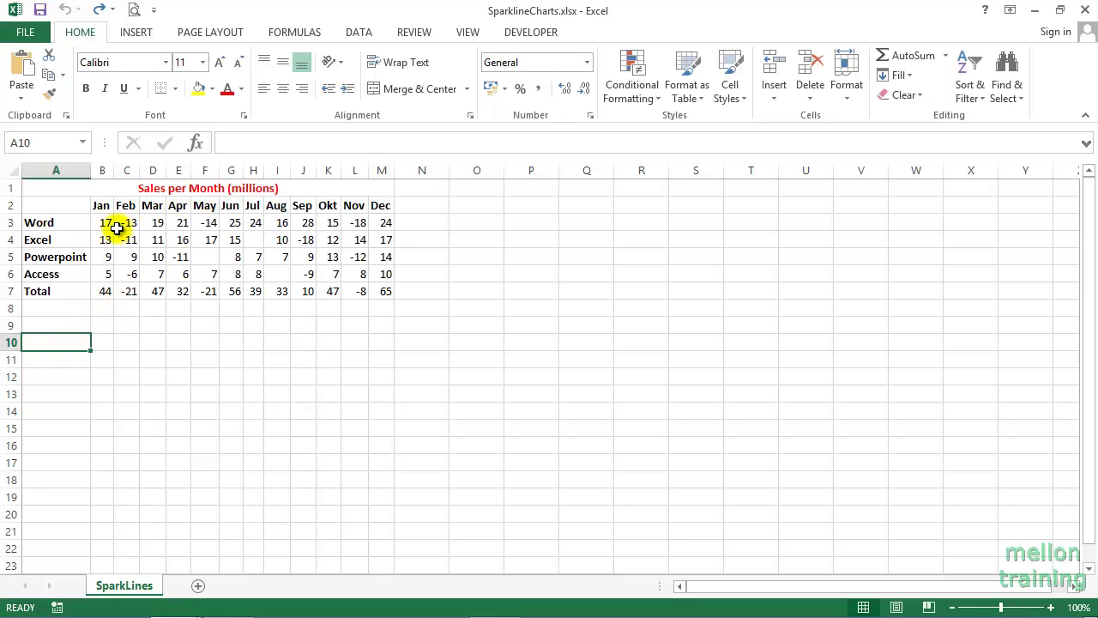
Create a line sparkline from the Word row's B3:M3 data, located in N3.
mouse_move(105, 222)
mouse_down()
mouse_move(280, 270)
mouse_move(384, 225)
mouse_up()
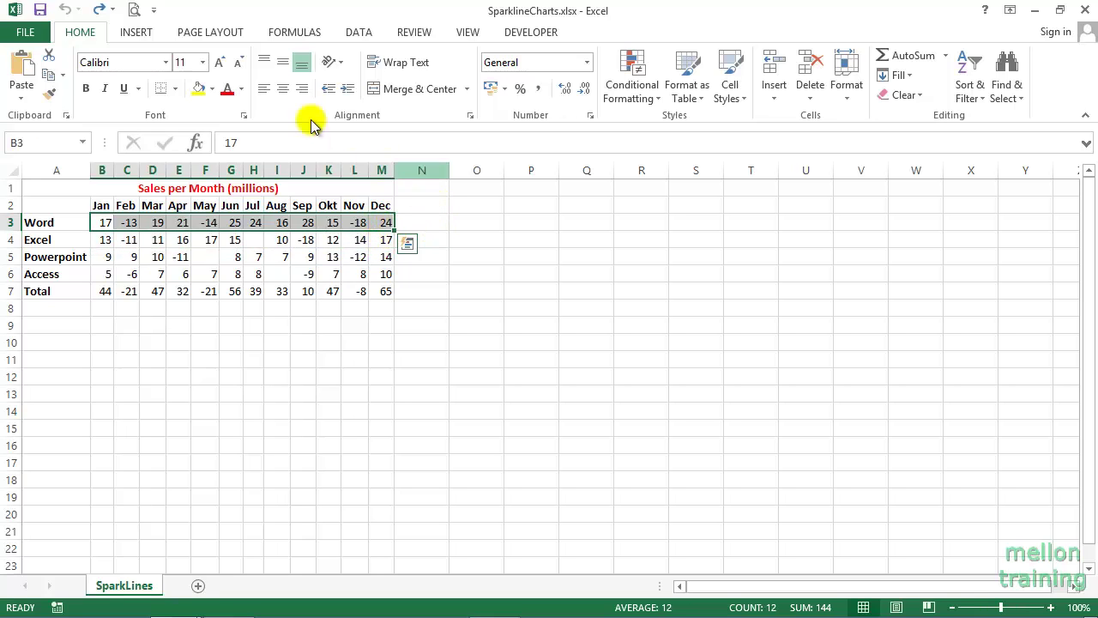
click(135, 32)
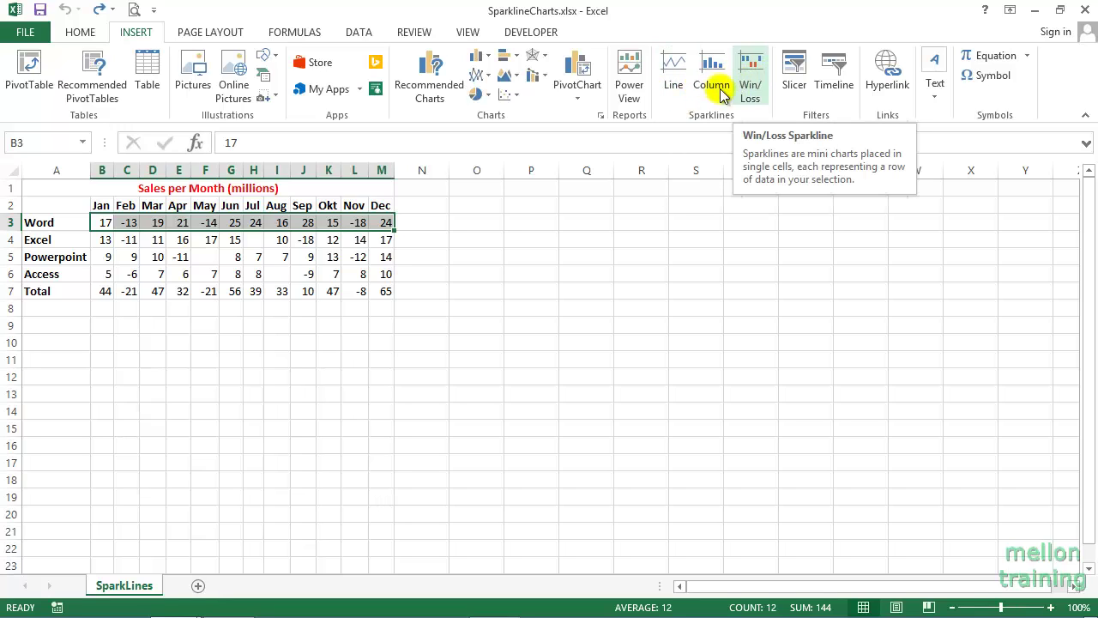
click(672, 86)
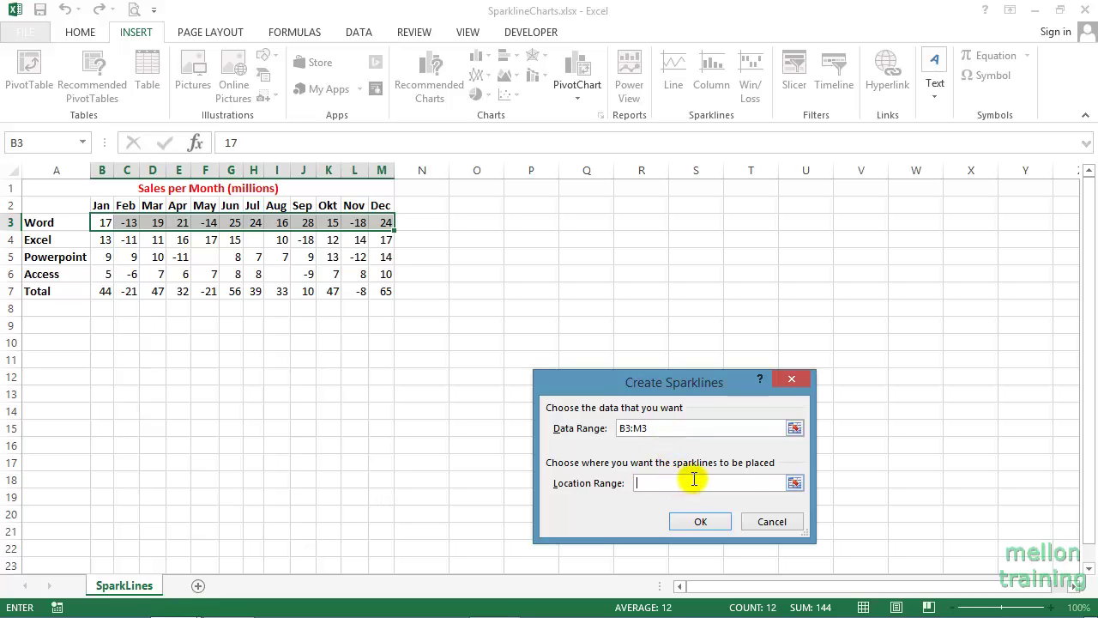
click(795, 483)
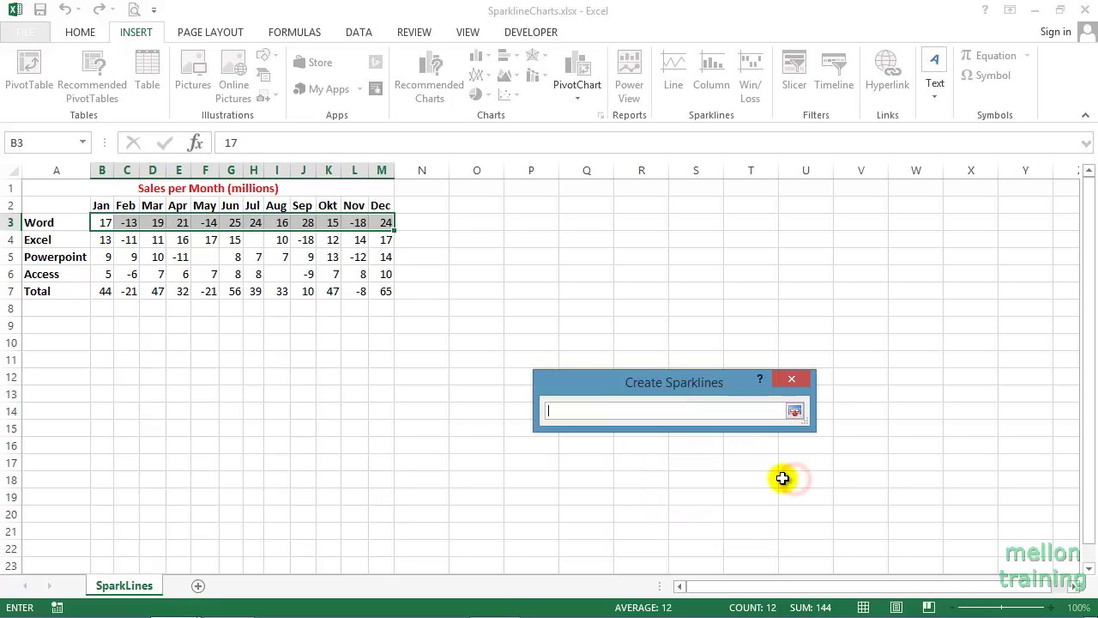
click(423, 224)
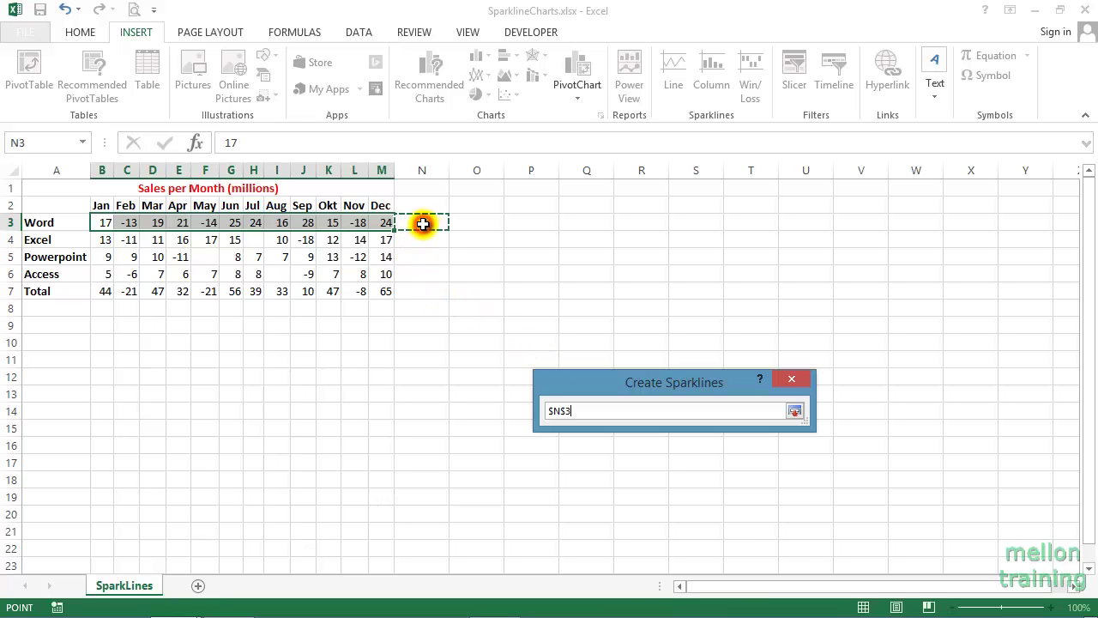
click(795, 412)
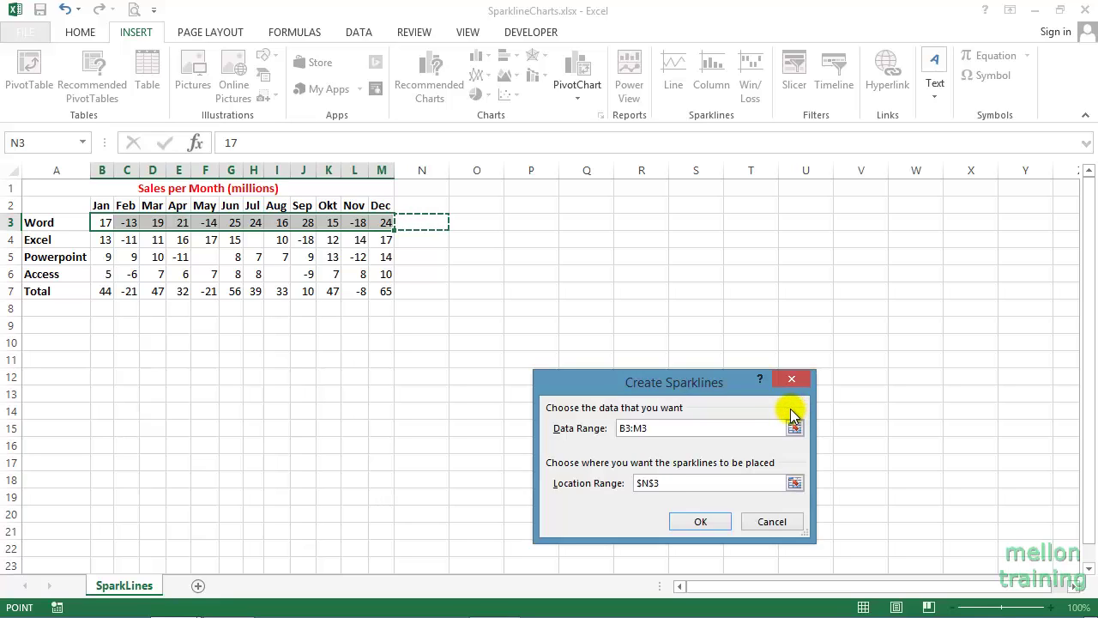
click(703, 515)
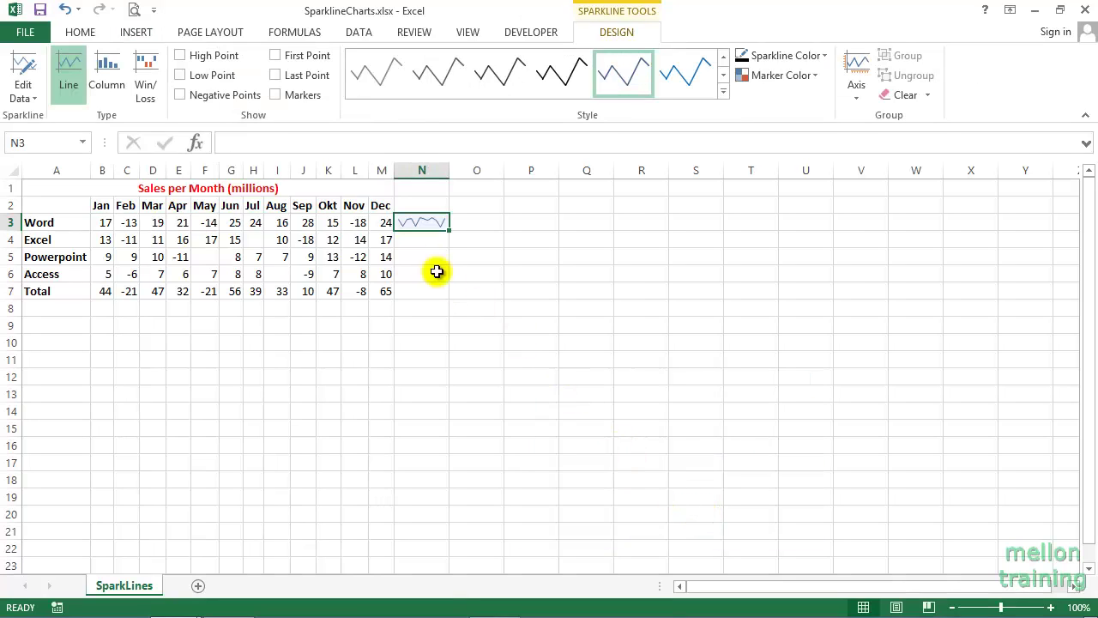
Fill the N3 line sparkline down to N7 for Excel, Powerpoint, Access and Total.
drag(449, 231, 456, 291)
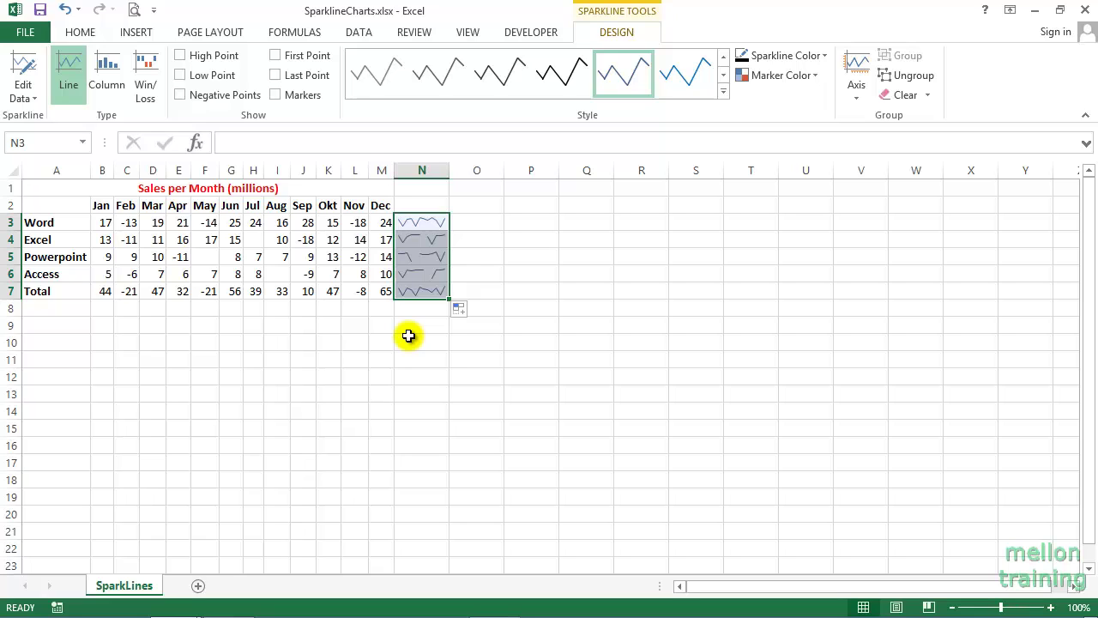
click(619, 35)
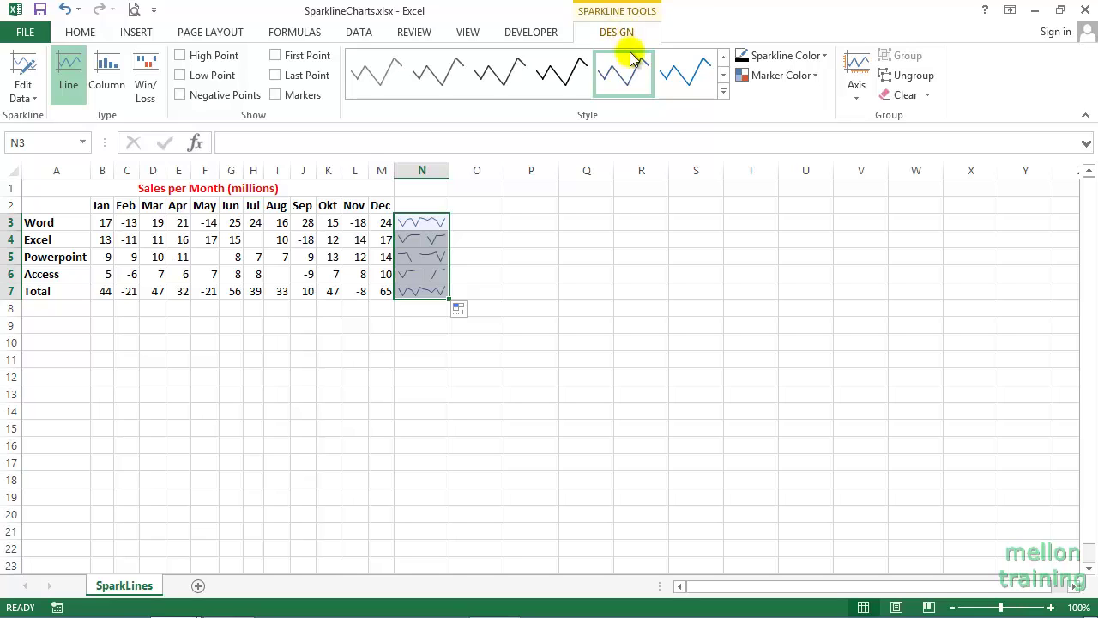
Apply Sparkline Style Accent 2 (orange) and turn on High Point and Low Point markers.
click(724, 92)
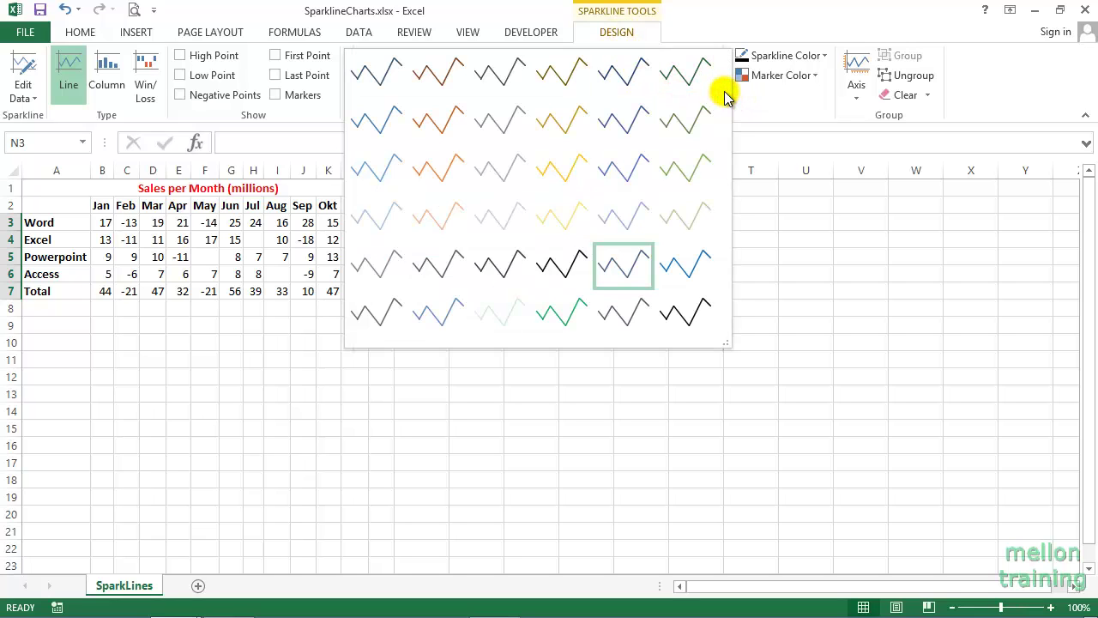
click(443, 169)
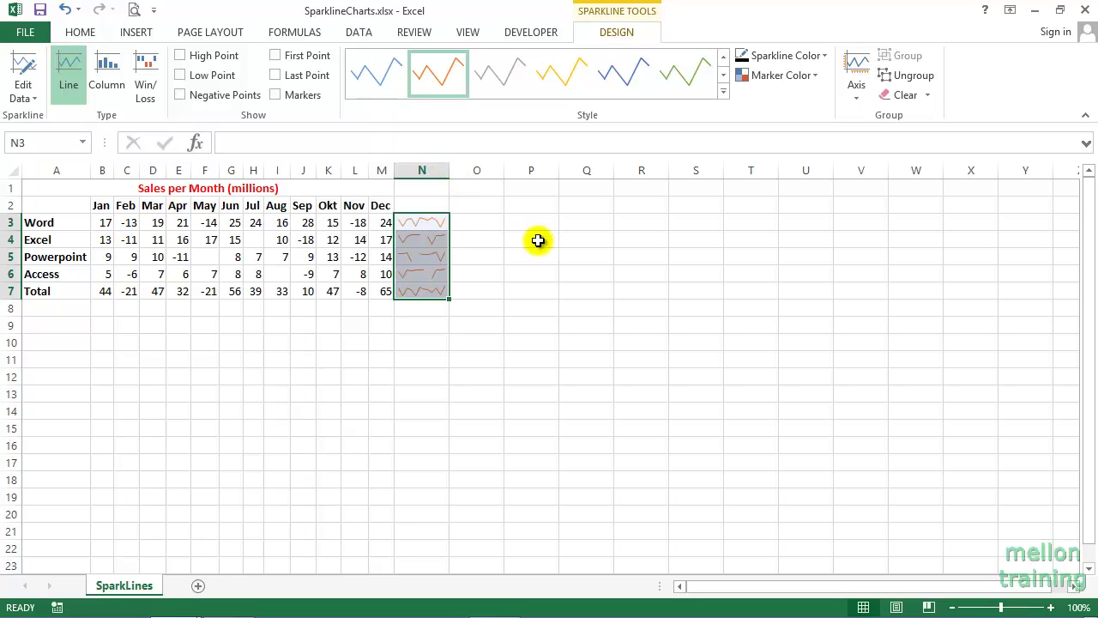
click(180, 56)
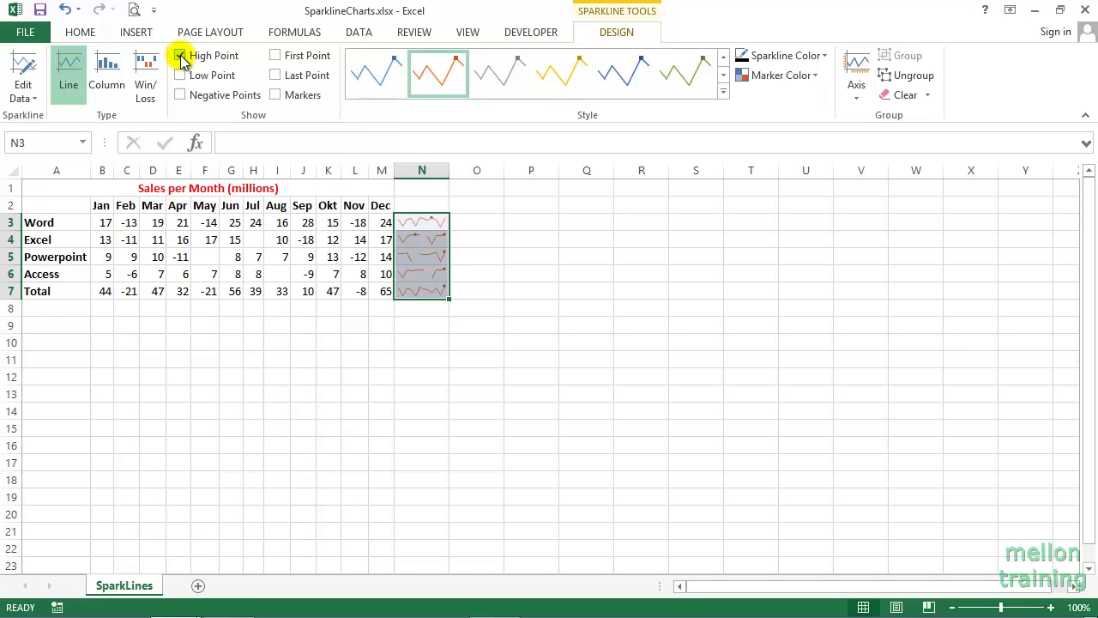
click(180, 76)
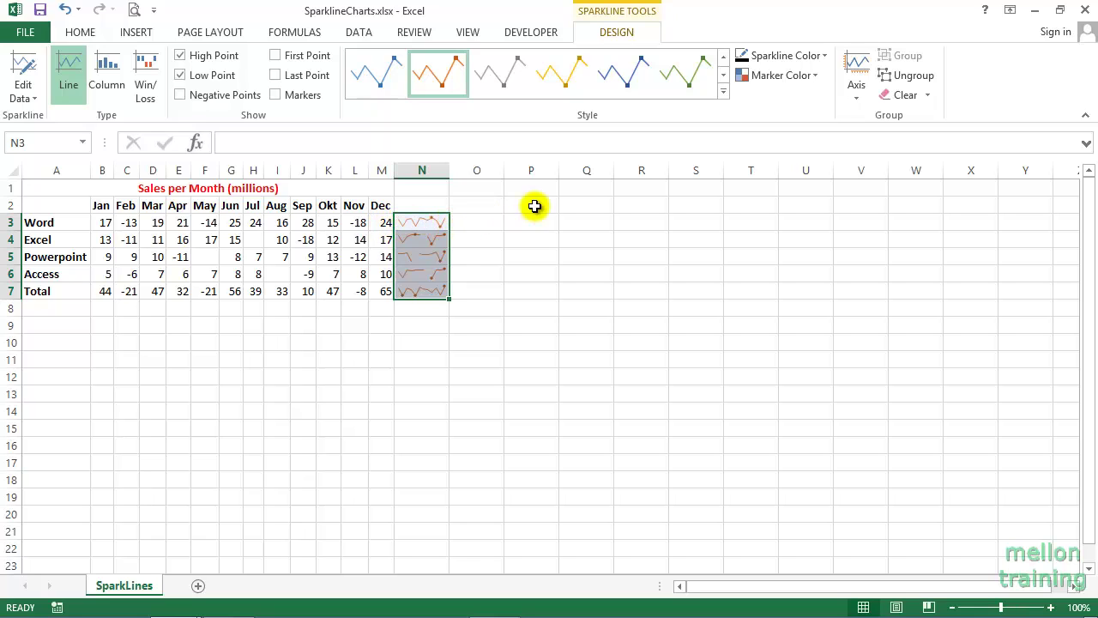
Set both vertical axis minimum and maximum to Same for All Sparklines.
click(861, 94)
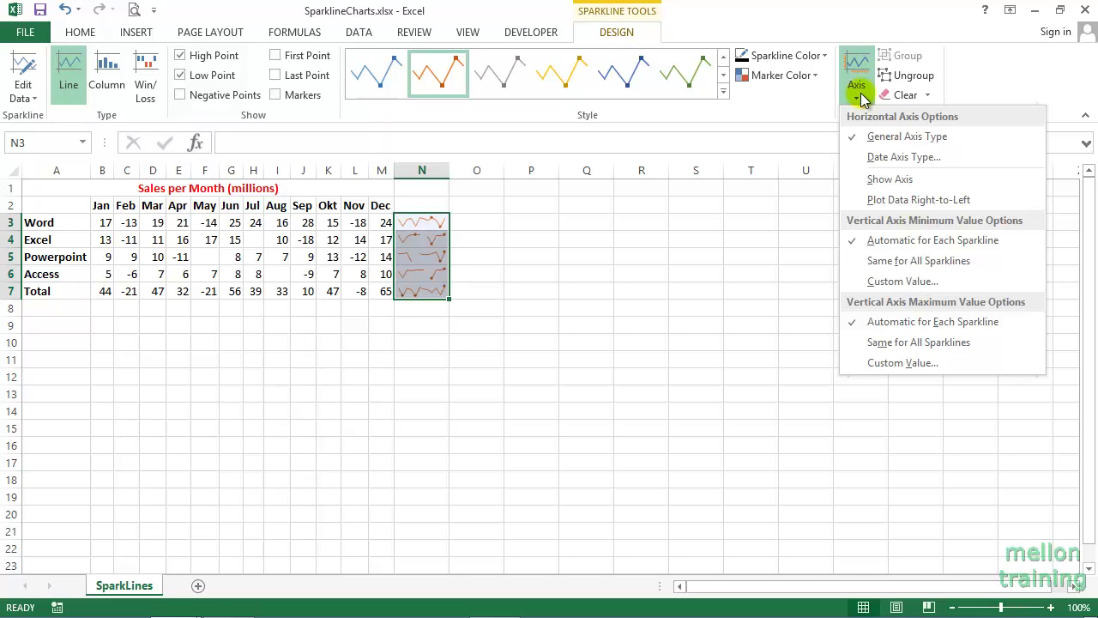
click(889, 262)
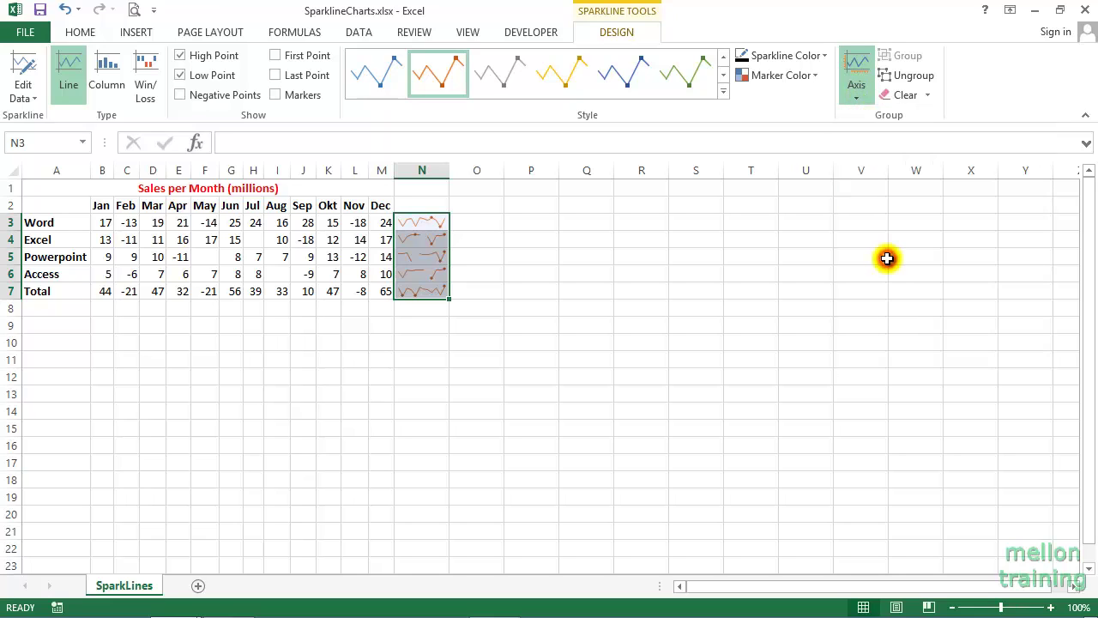
click(854, 98)
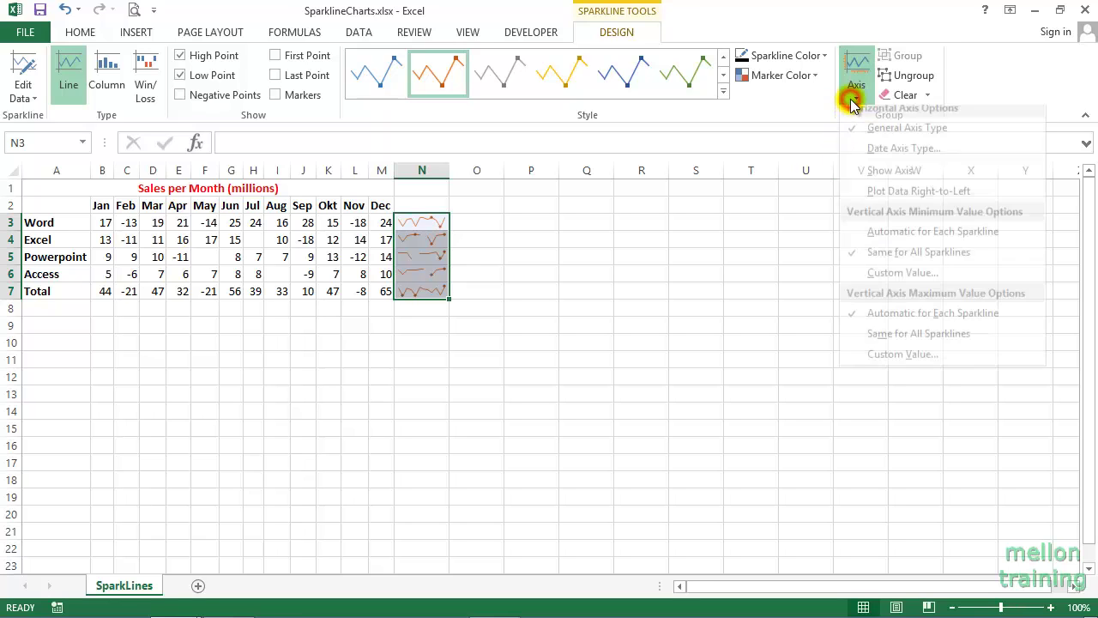
click(883, 344)
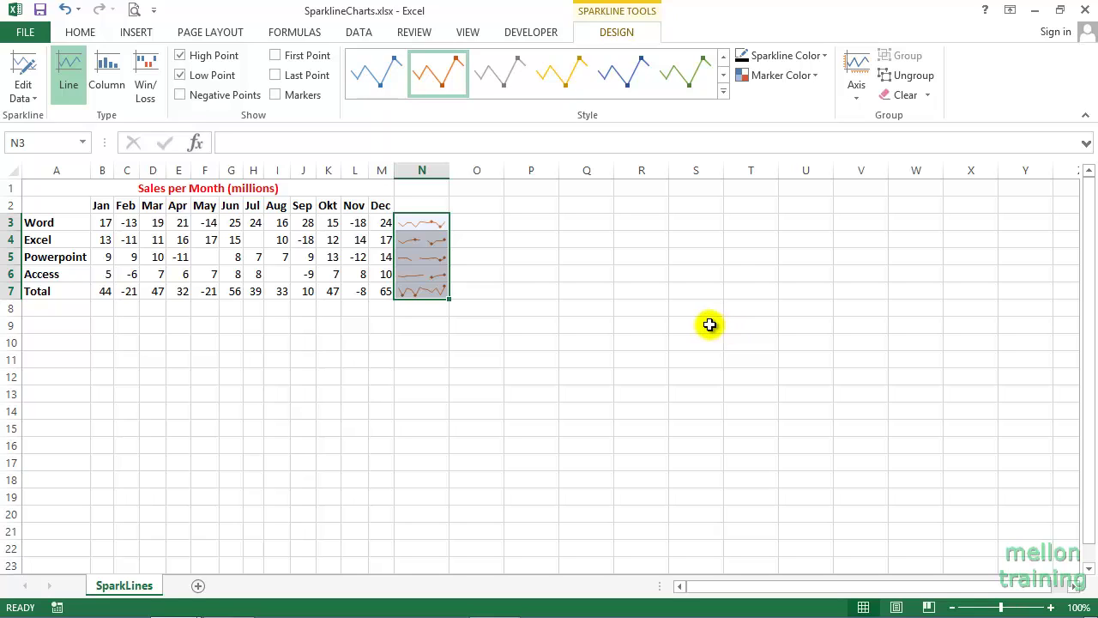
click(489, 222)
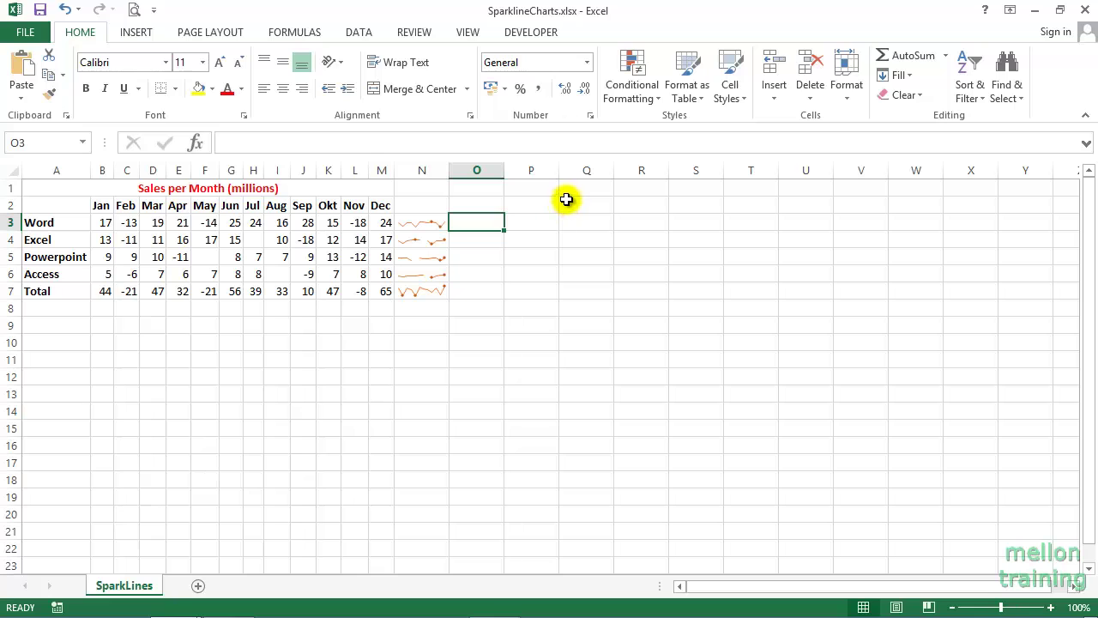
Insert a column sparkline in O3 using the Word figures B3:M3 as data.
click(136, 32)
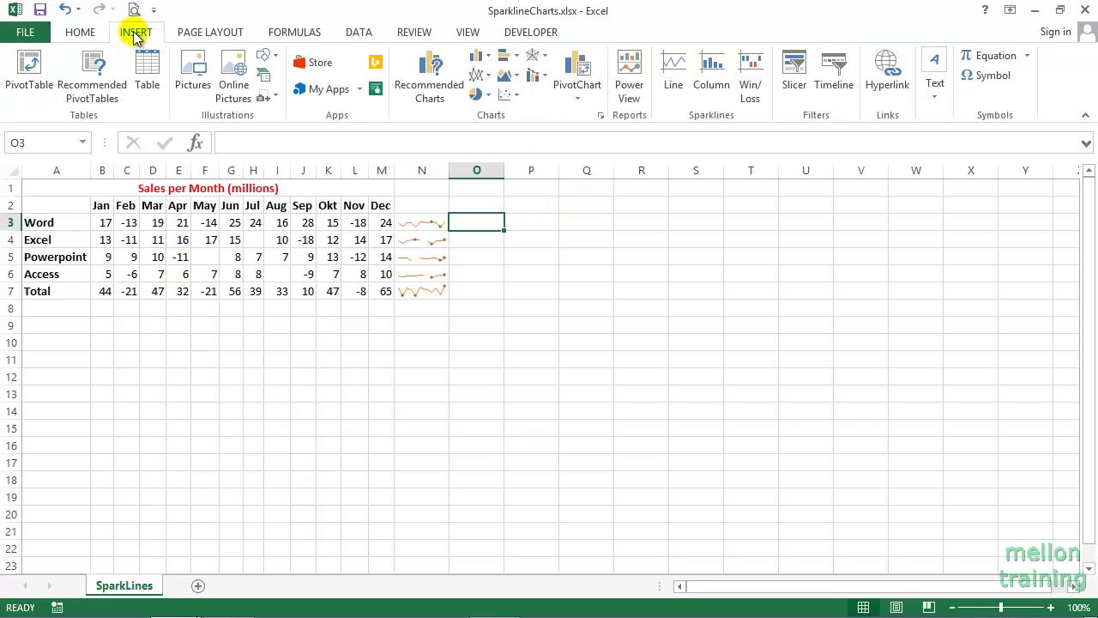
click(724, 82)
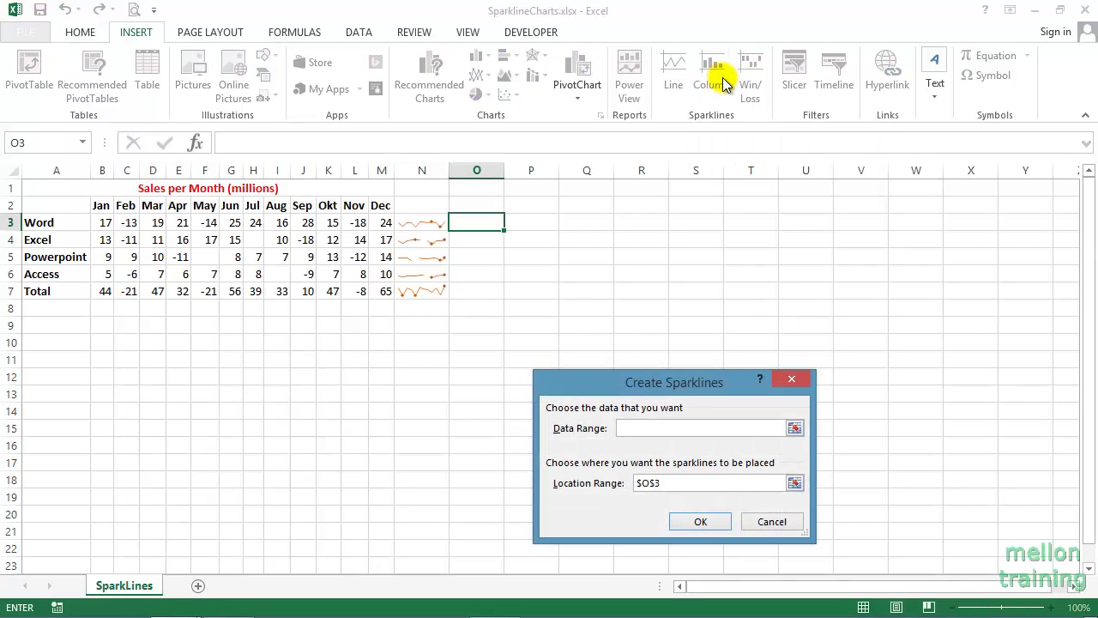
click(795, 428)
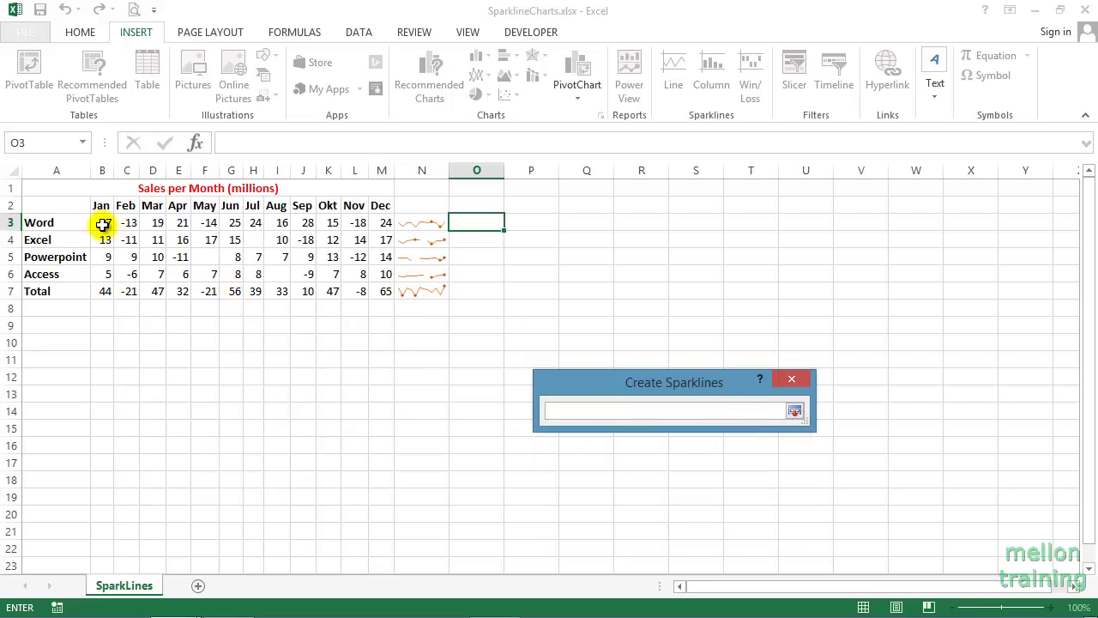
mouse_move(102, 224)
mouse_down()
mouse_move(267, 235)
mouse_move(380, 224)
mouse_up()
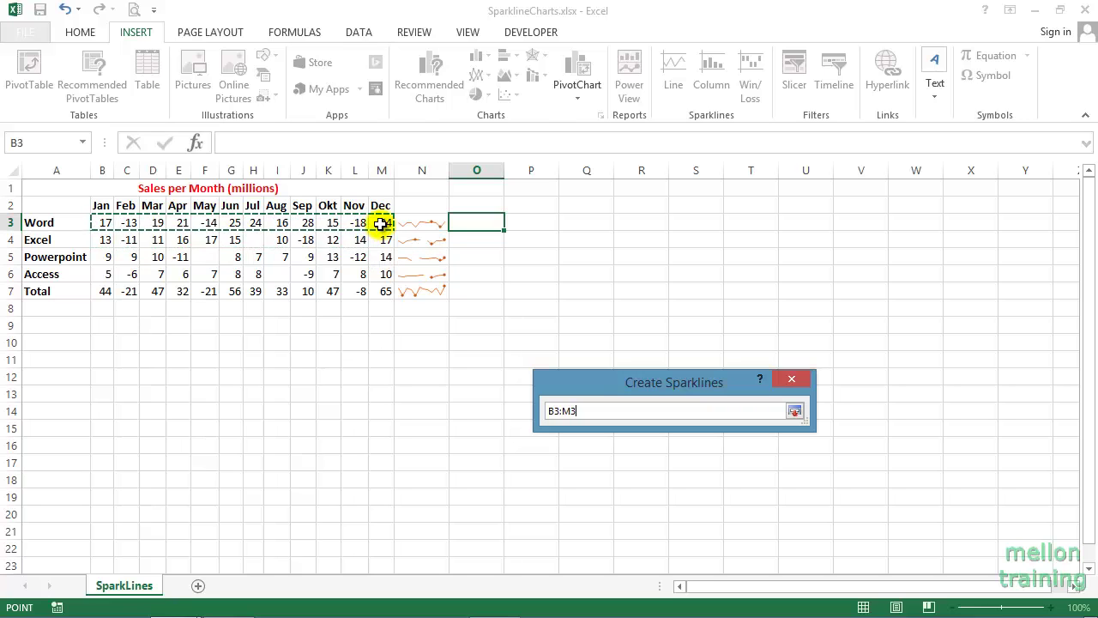
click(795, 411)
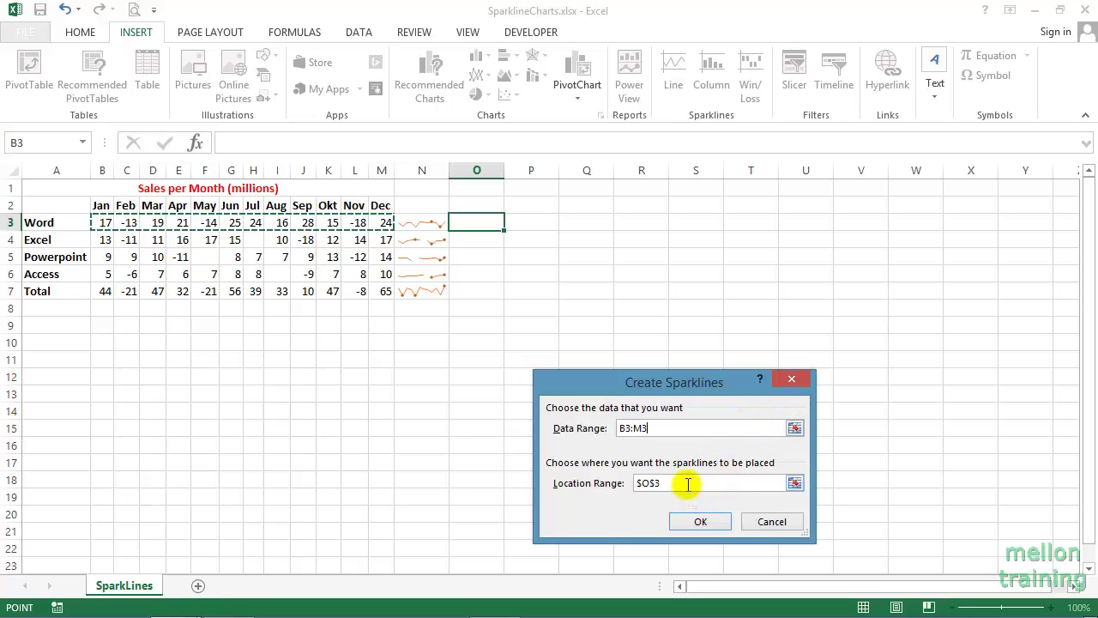
click(698, 522)
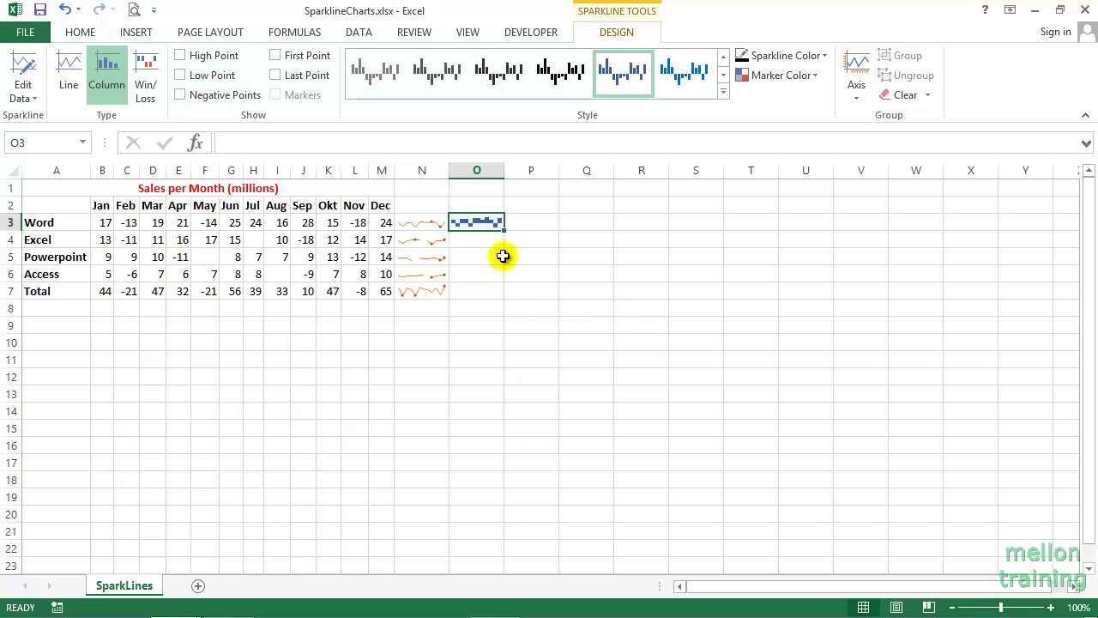
Fill the O3 column sparkline down through O7.
drag(504, 230, 506, 259)
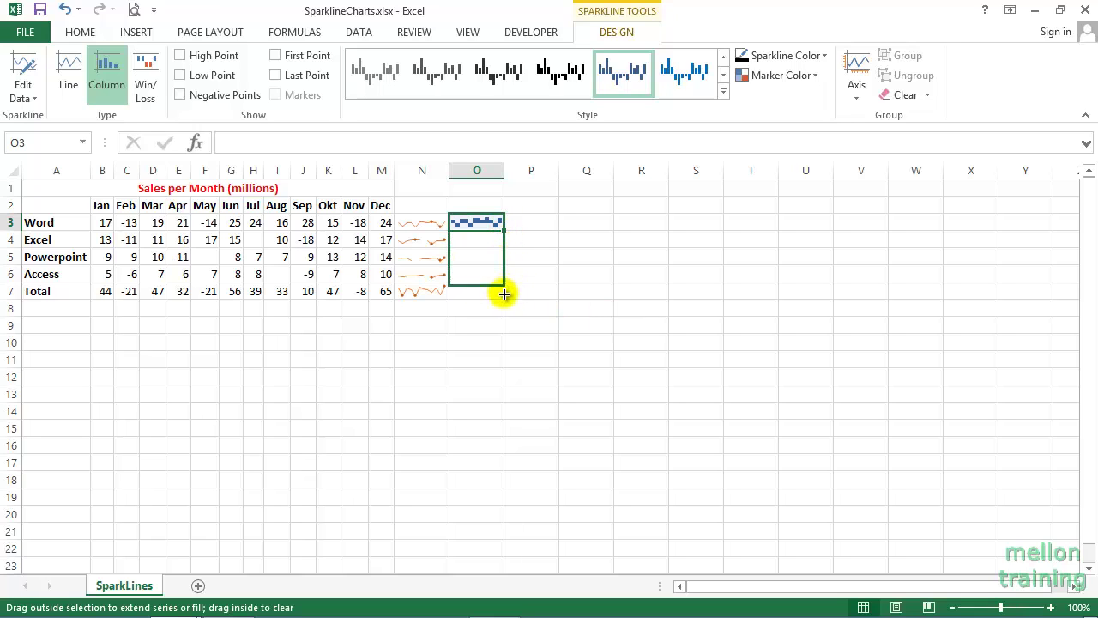
drag(506, 259, 504, 296)
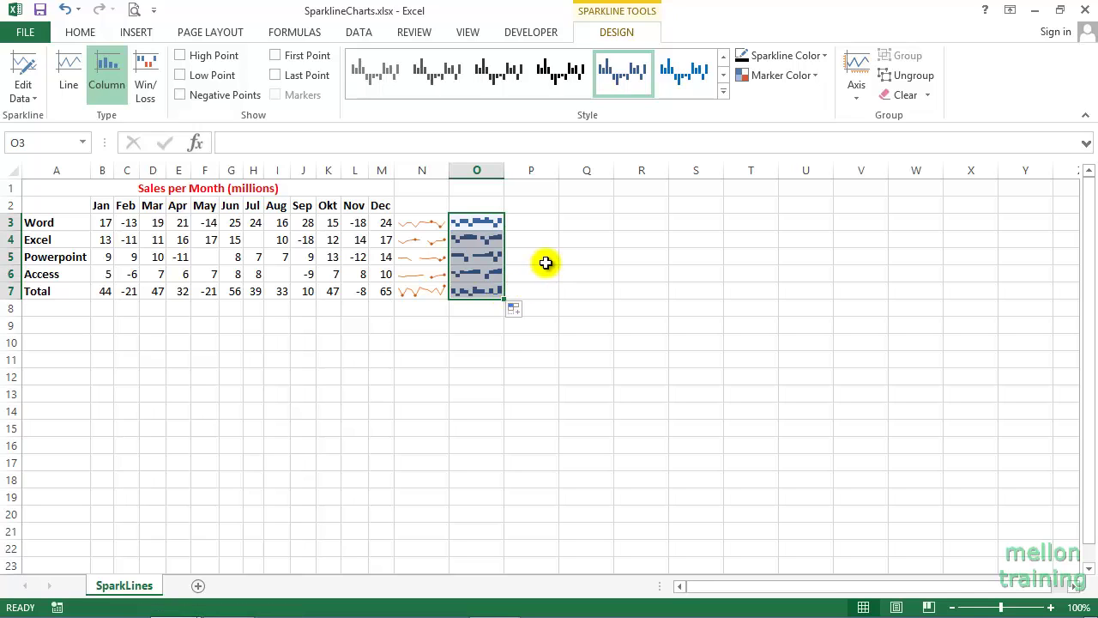
click(532, 224)
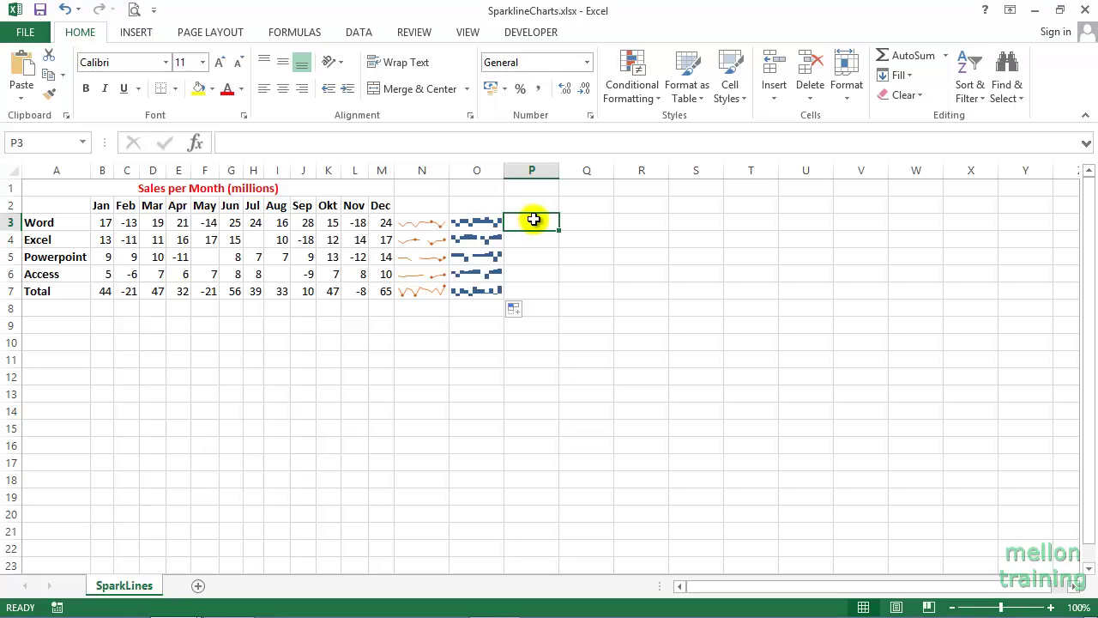
Insert win/loss sparklines in P3:P7 with data range b3:m7.
drag(533, 220, 536, 290)
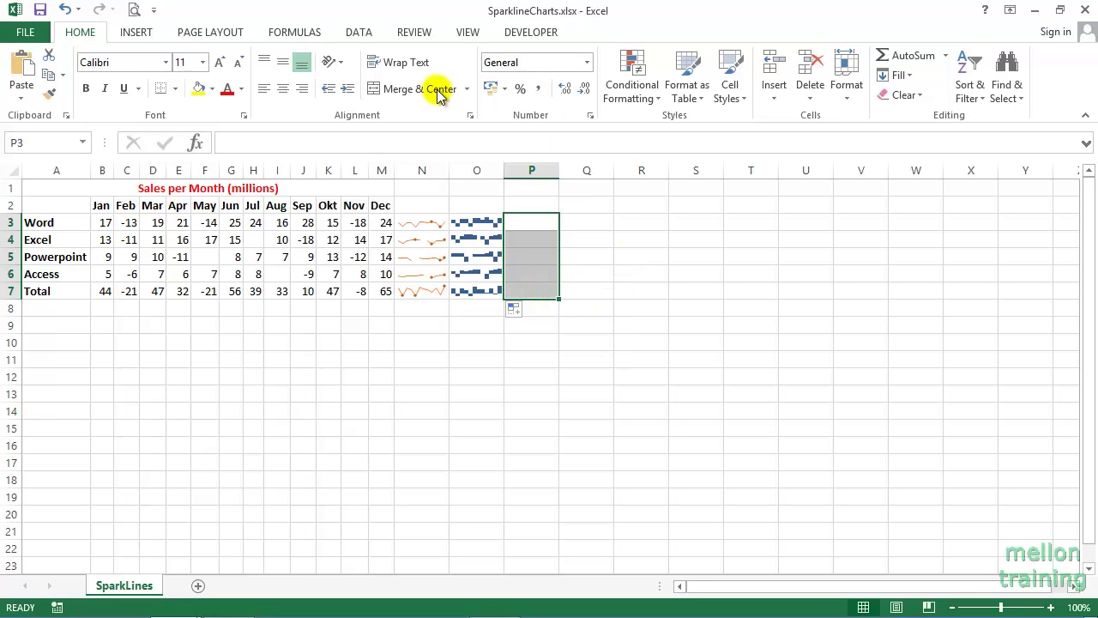
click(136, 32)
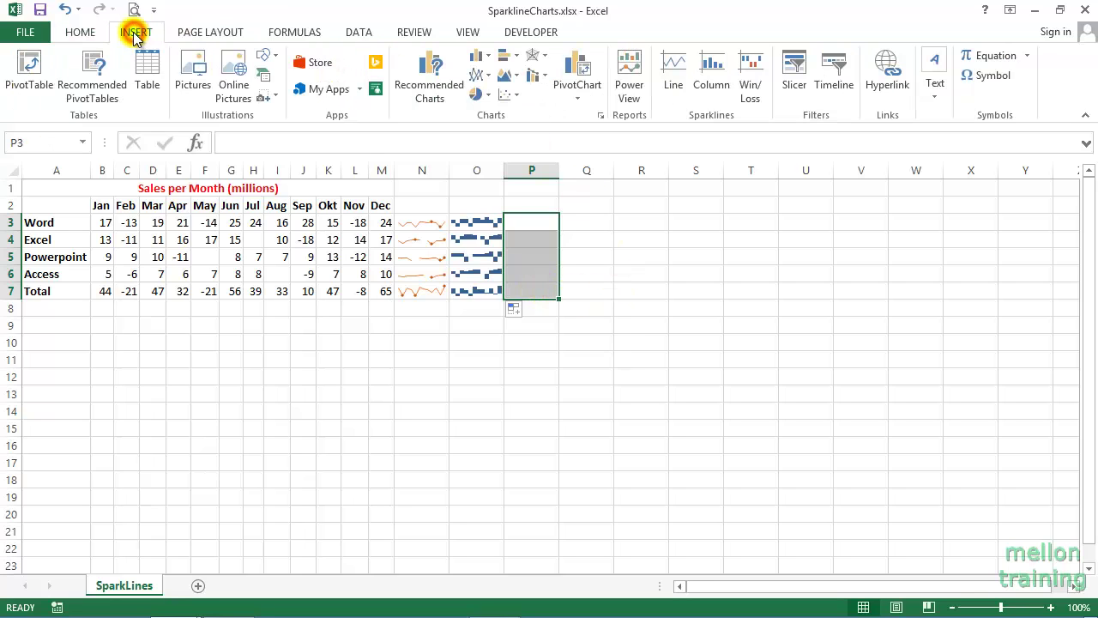
click(749, 94)
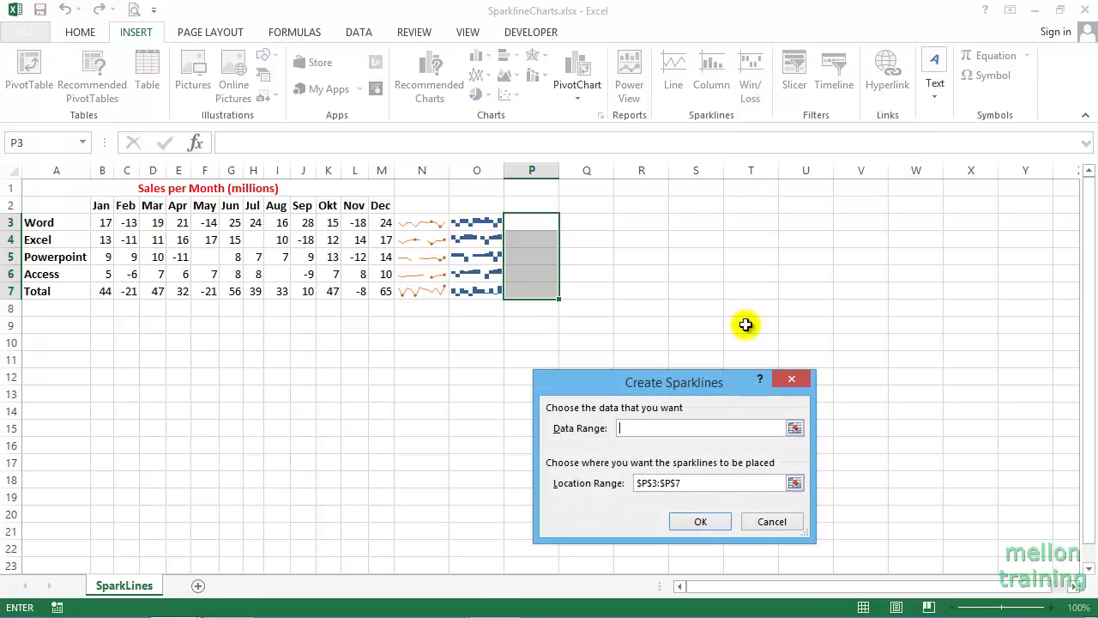
click(633, 426)
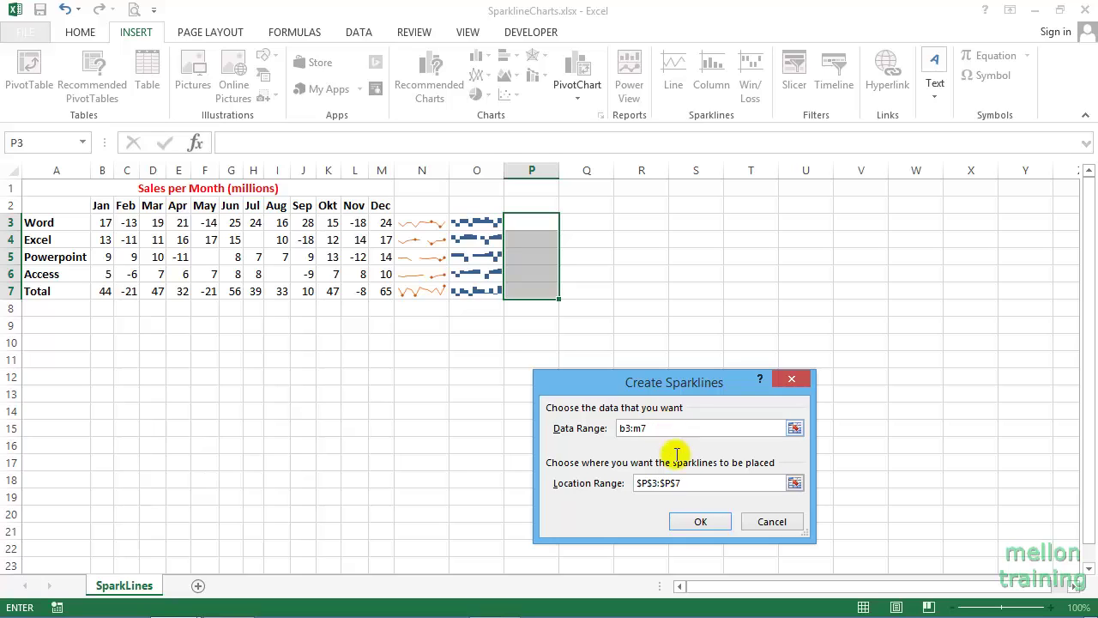
click(702, 523)
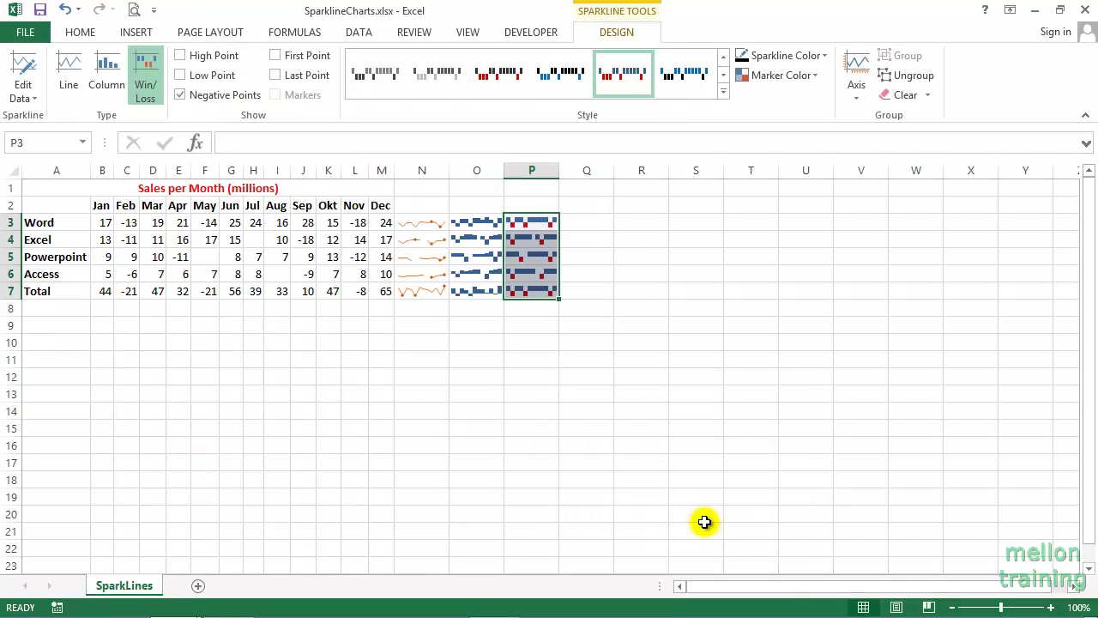
click(593, 222)
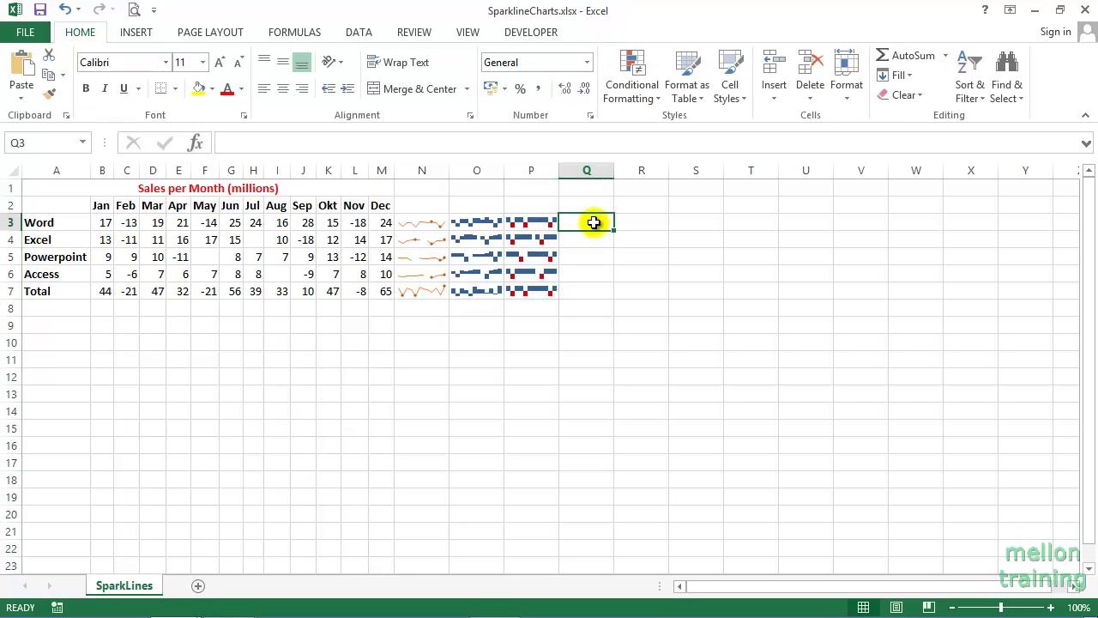
click(211, 264)
key(Up)
key(Right)
key(Right)
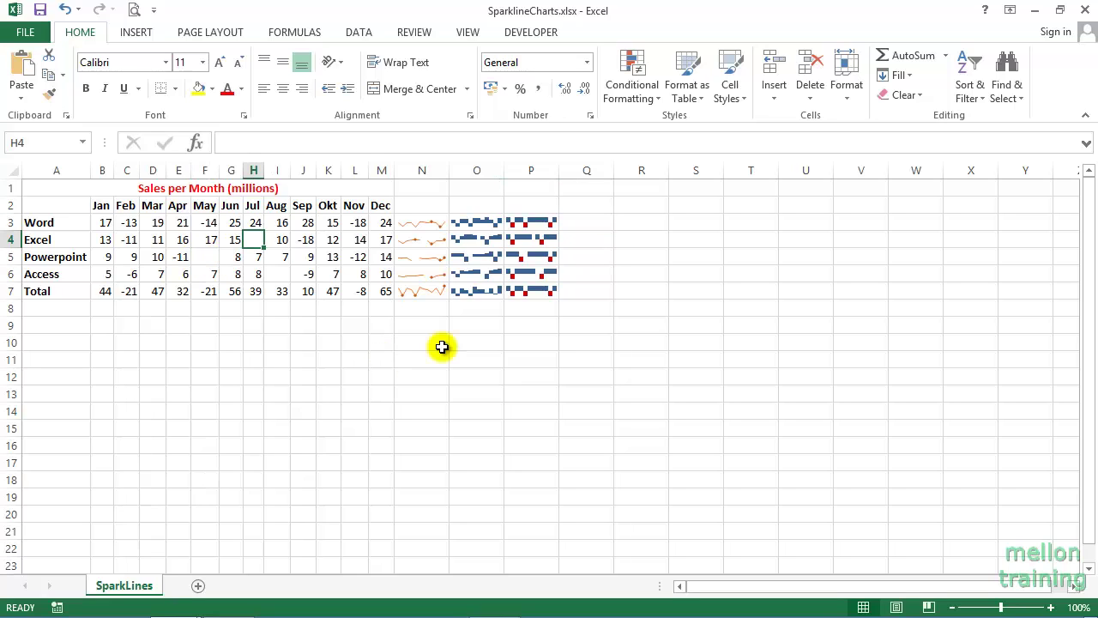
drag(403, 221, 410, 290)
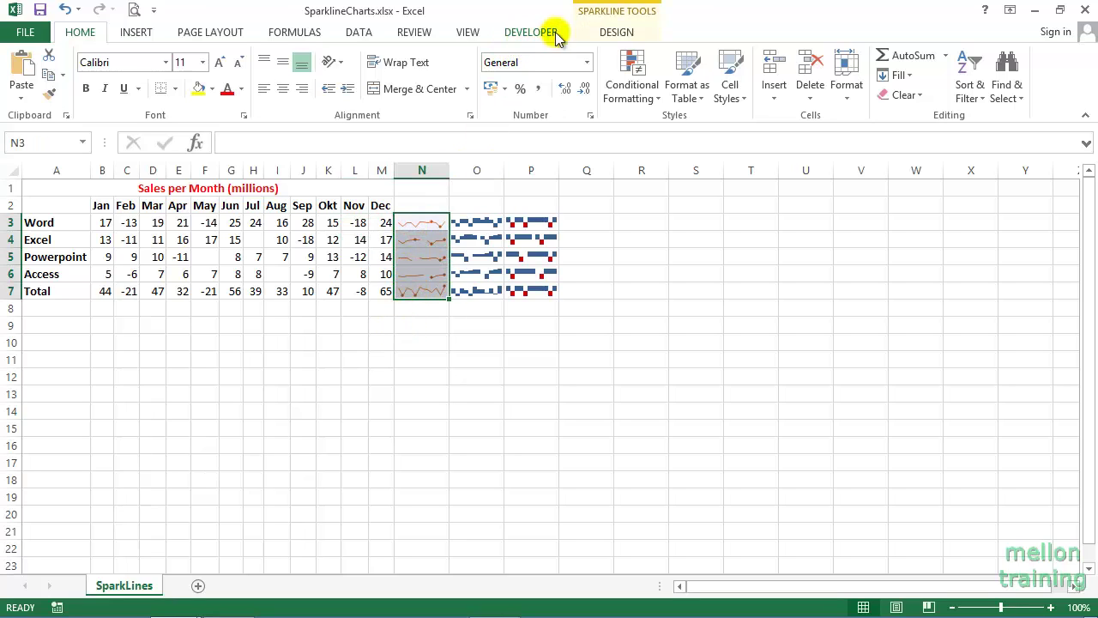
Set Hidden & Empty Cells to 'Connect data points with line' for the N3:N7 sparklines.
click(626, 34)
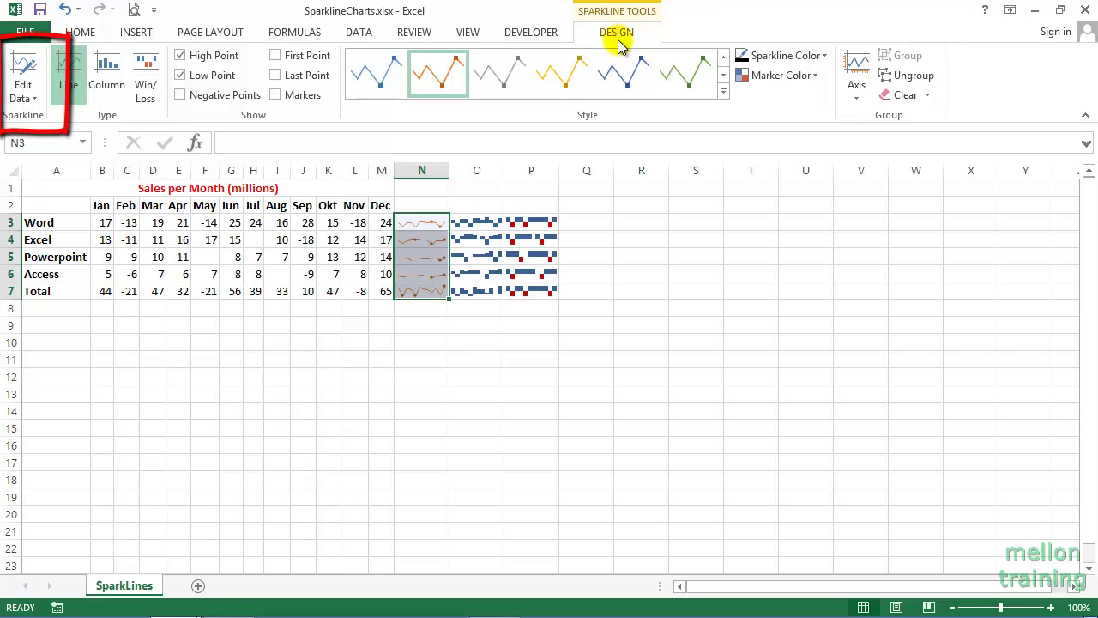
click(33, 100)
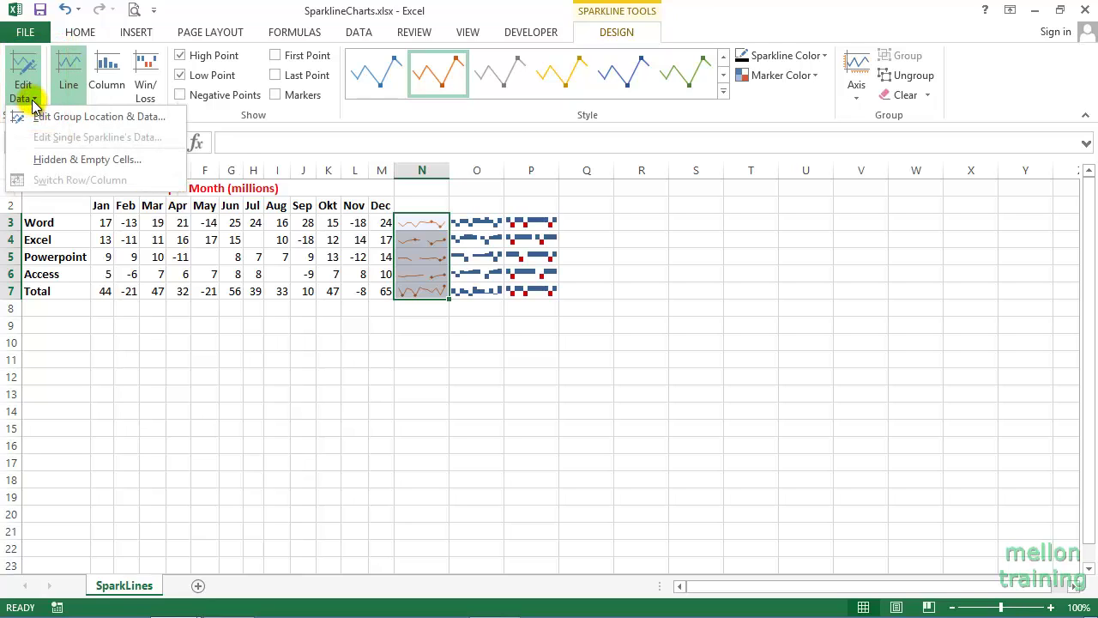
click(50, 161)
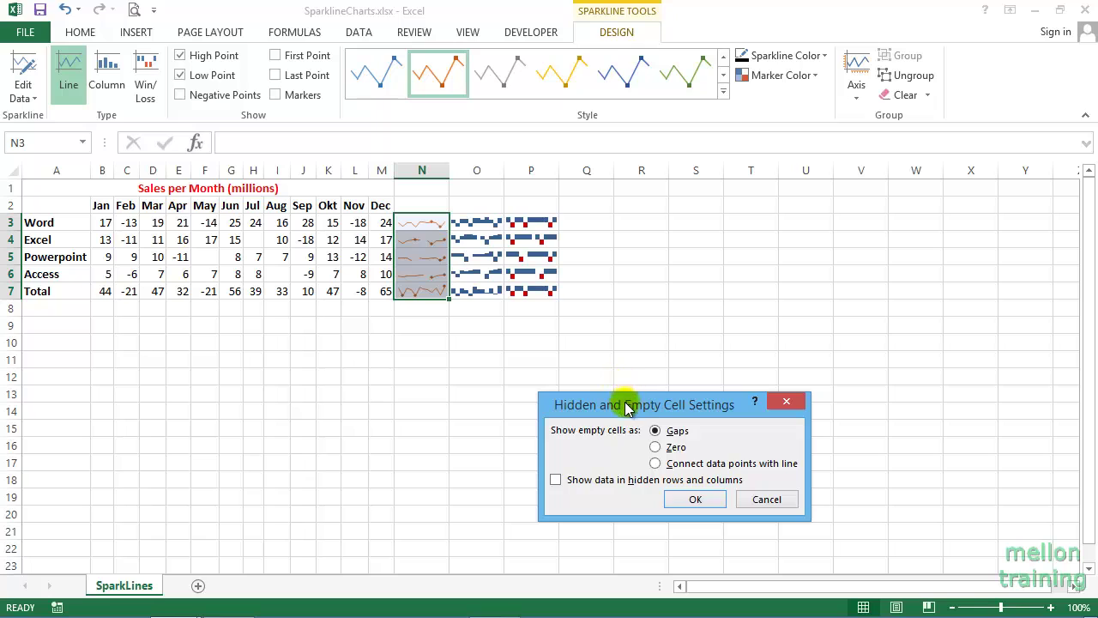
drag(627, 406, 678, 236)
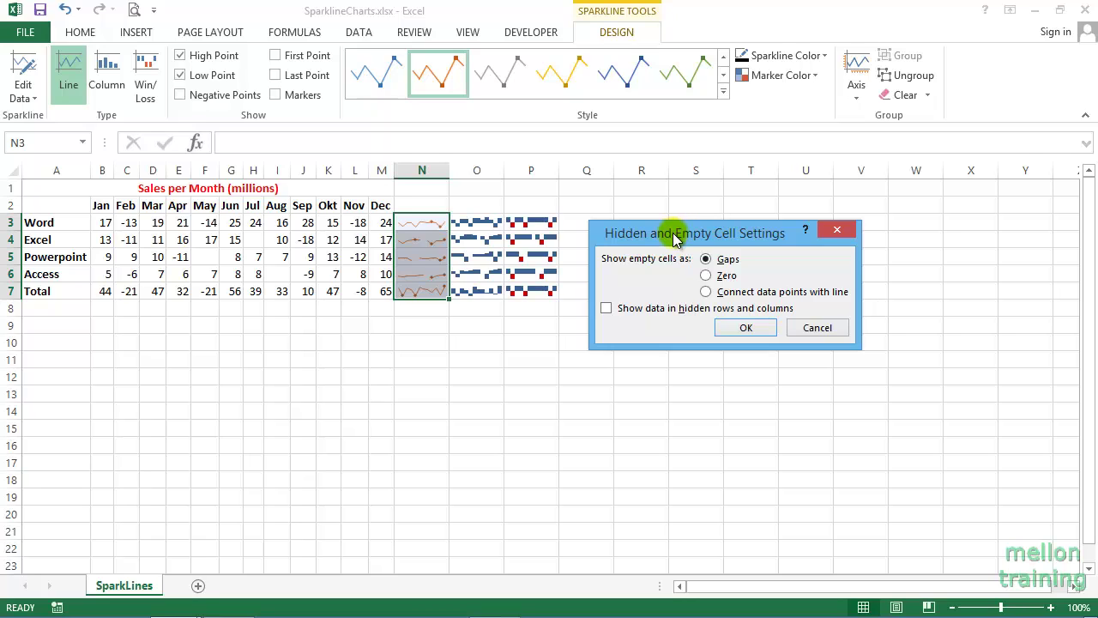
click(705, 293)
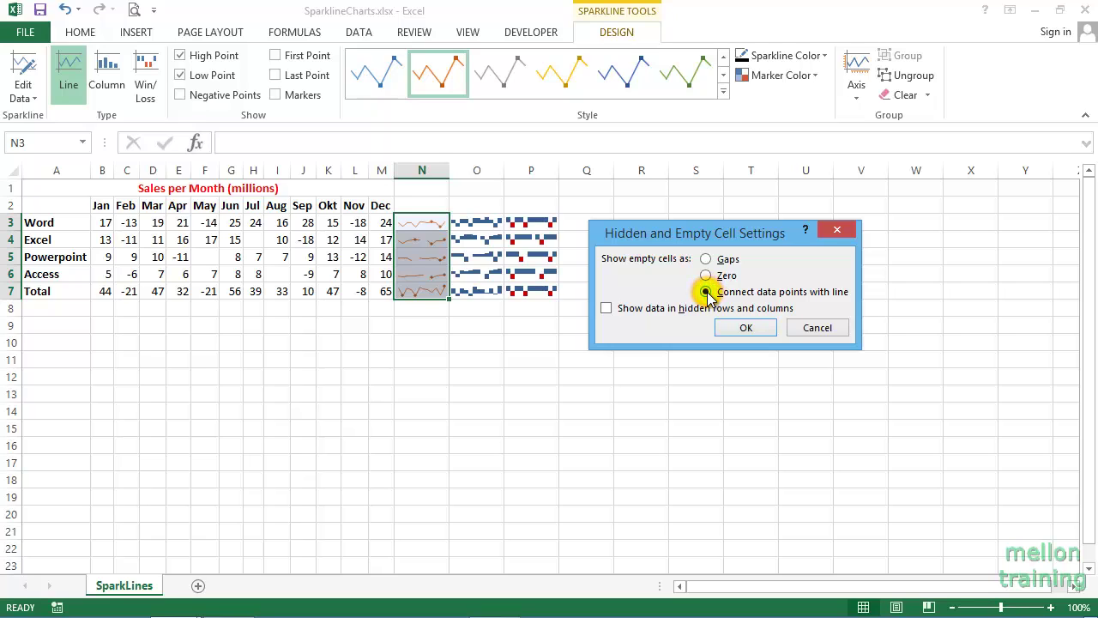
click(743, 330)
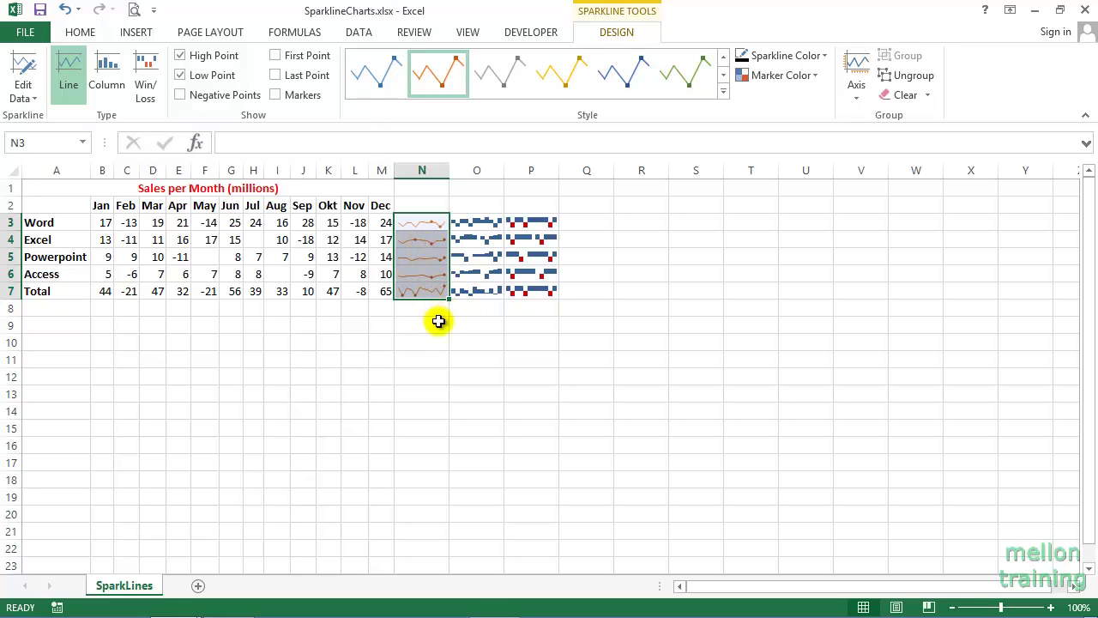
click(420, 340)
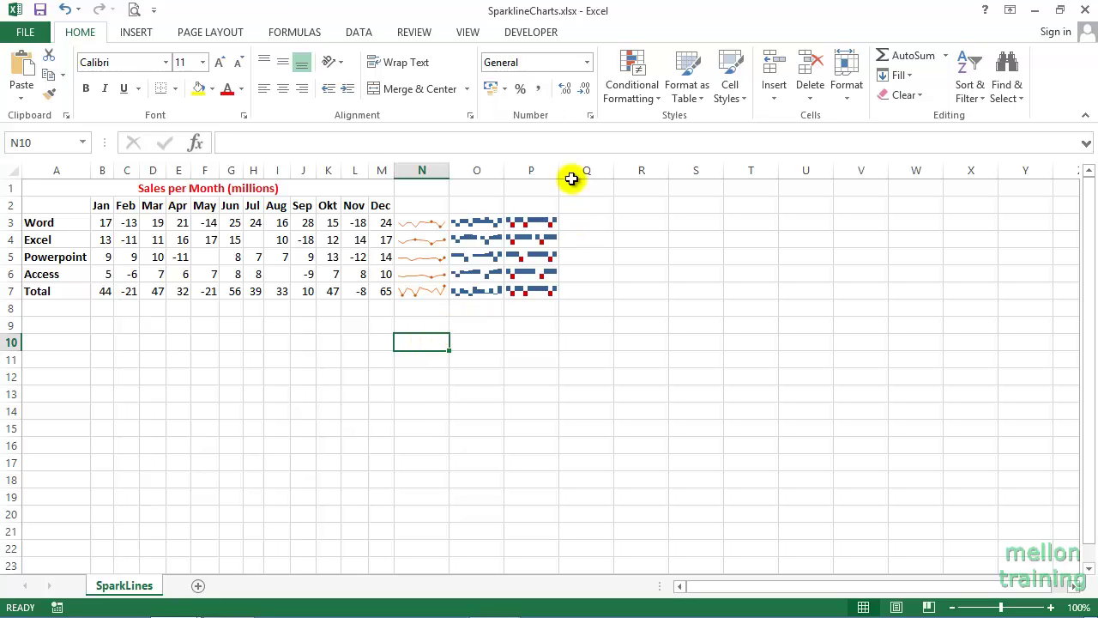
right_click(539, 172)
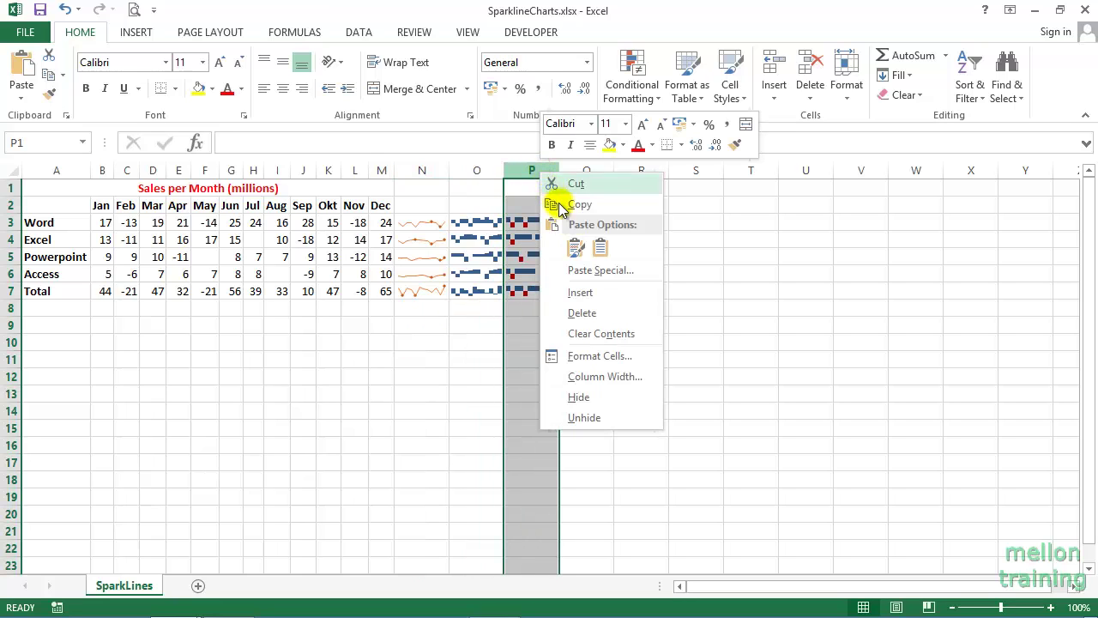
click(581, 314)
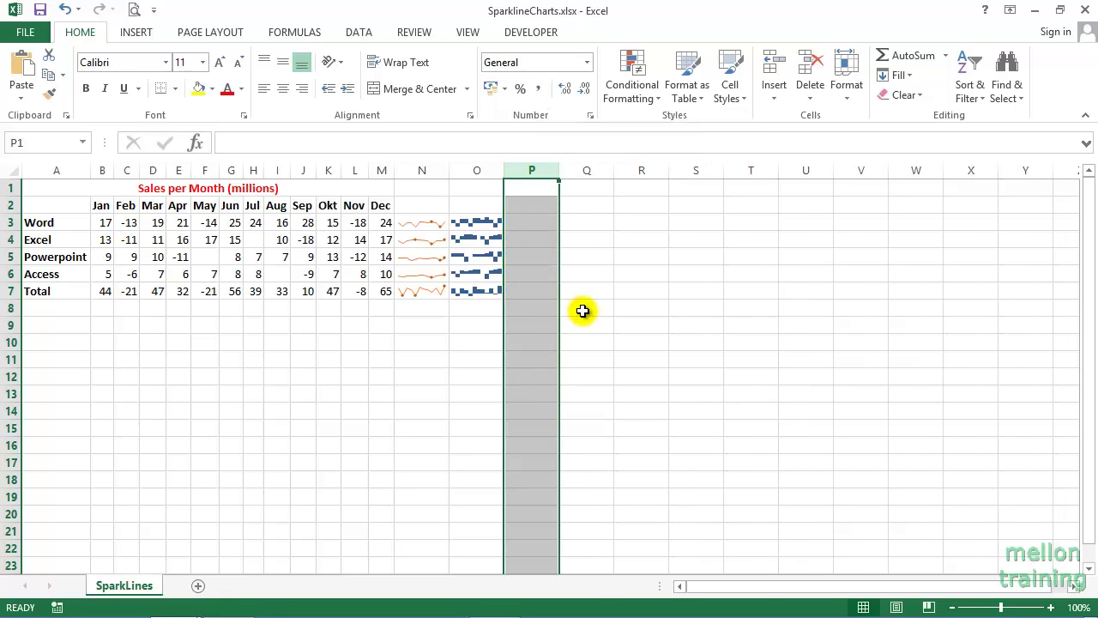
click(583, 310)
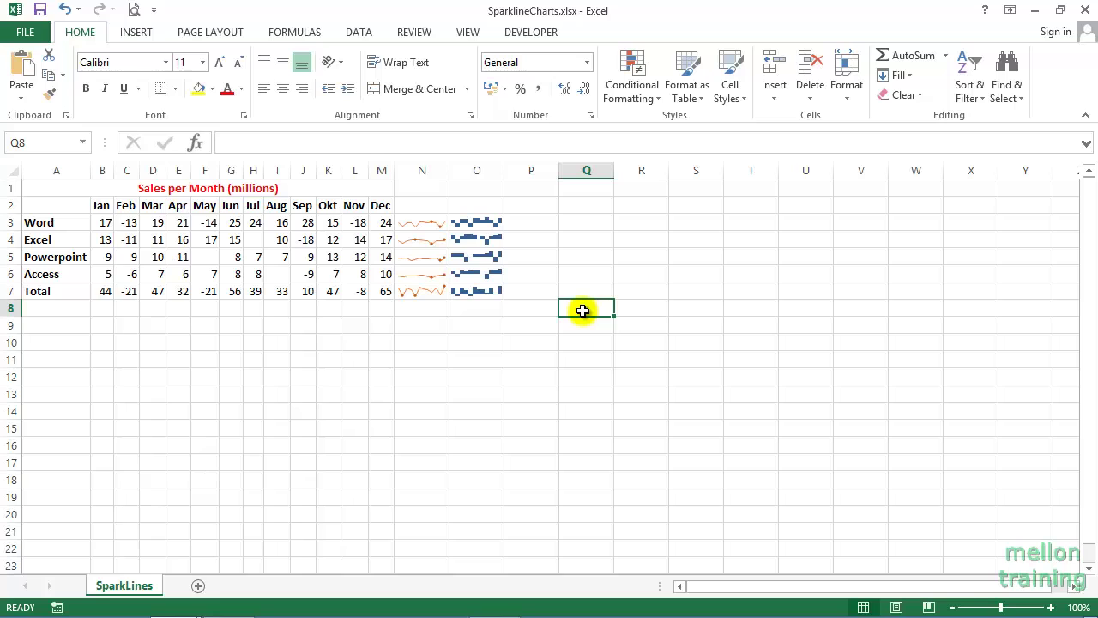
key(ctrl+z)
click(583, 311)
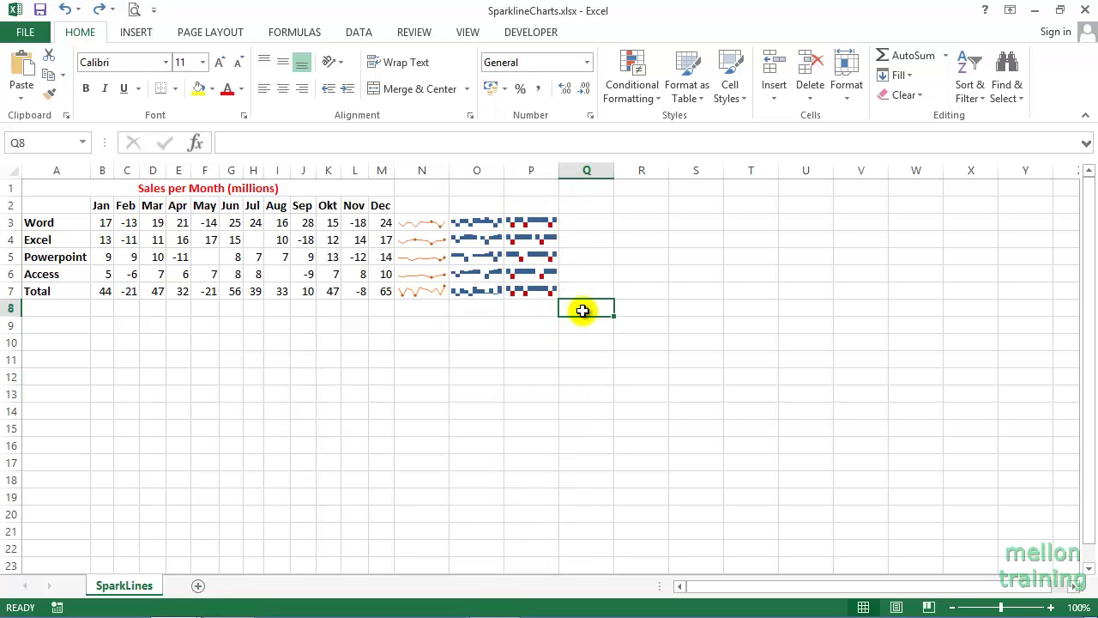
click(421, 324)
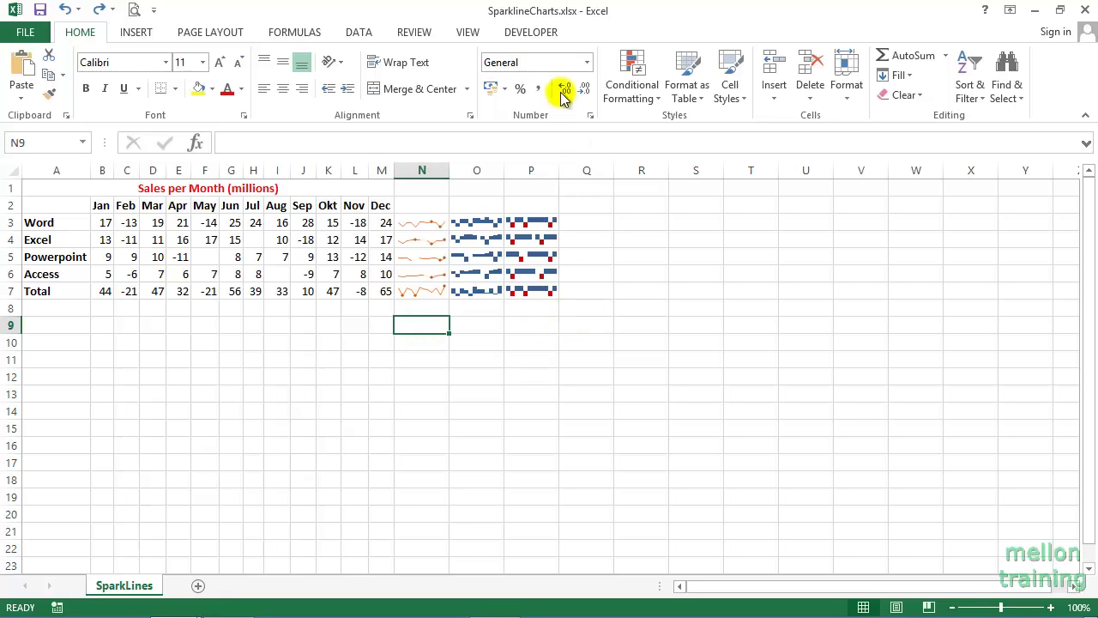
click(407, 223)
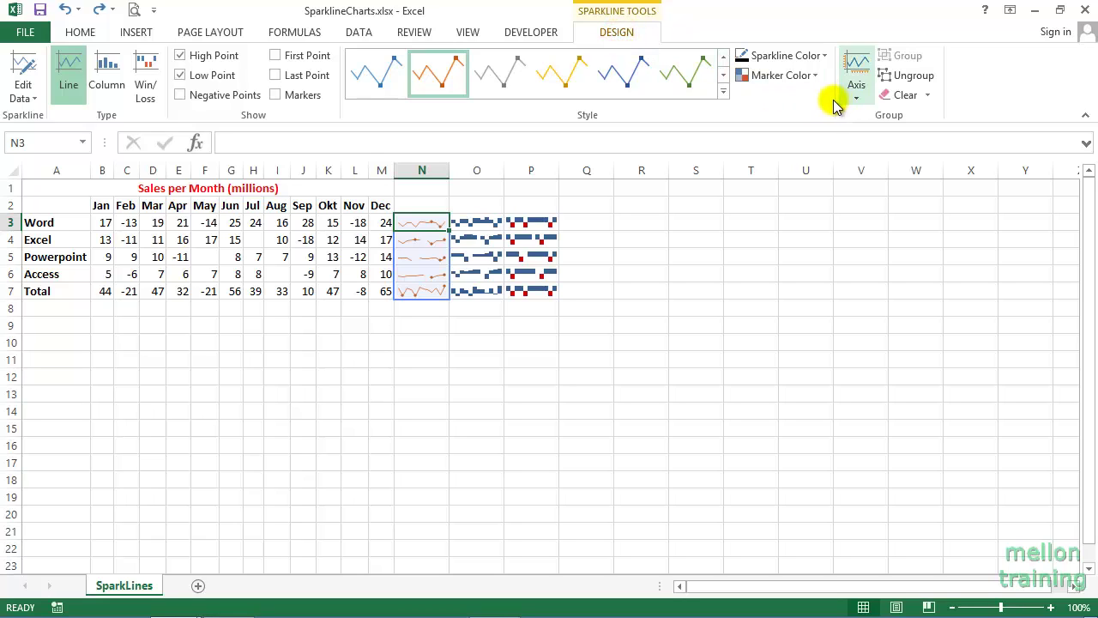
Use Clear Selected Sparkline Groups to remove the N3:N7 line sparklines.
click(930, 94)
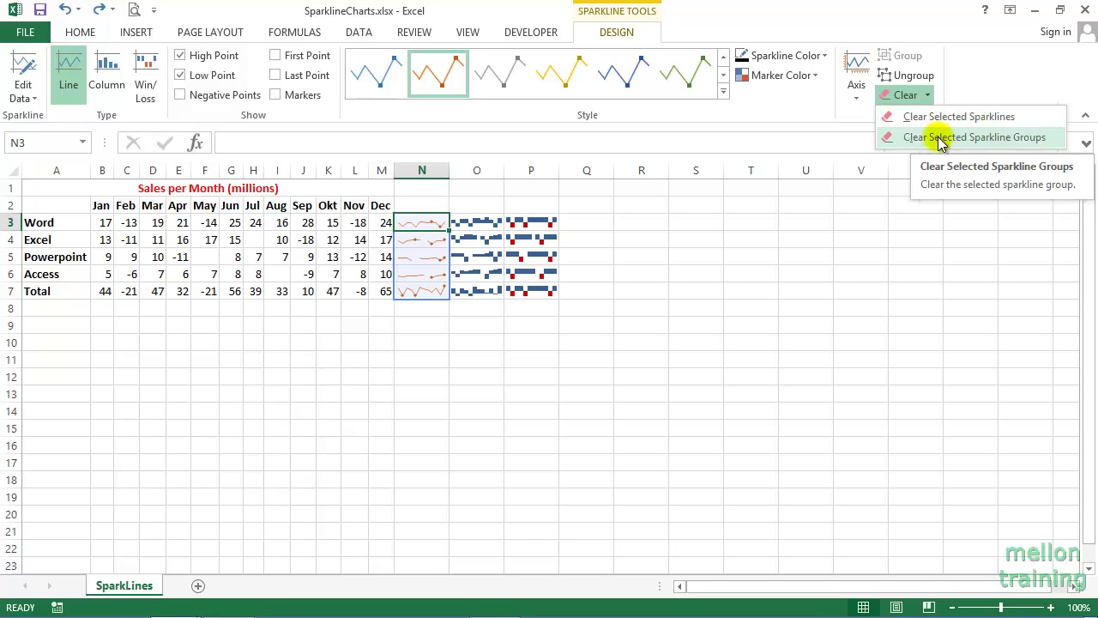
click(940, 138)
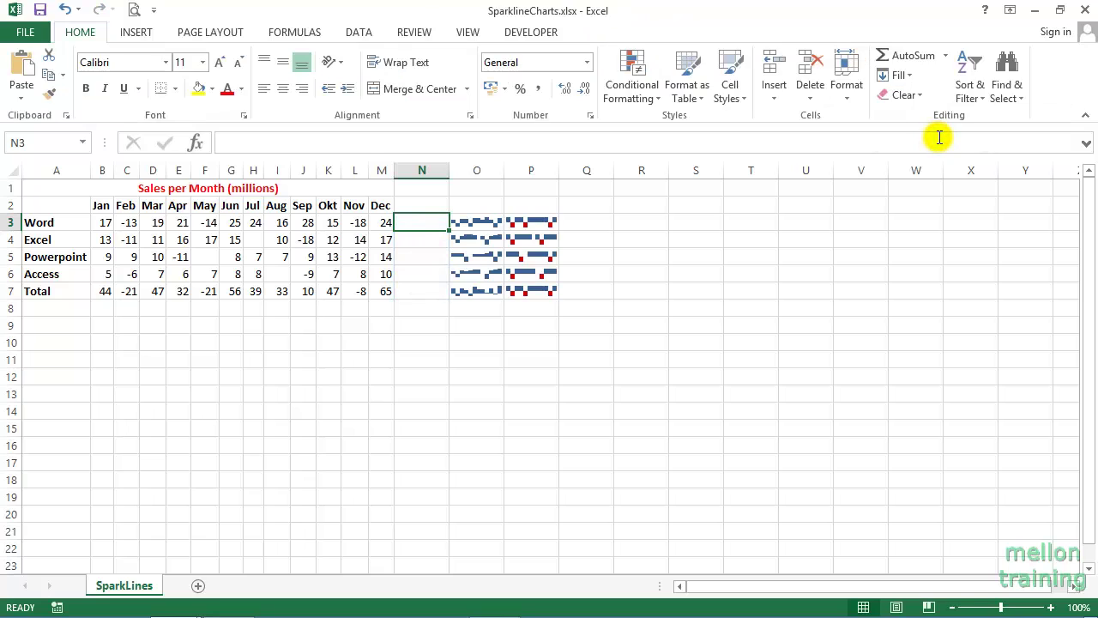